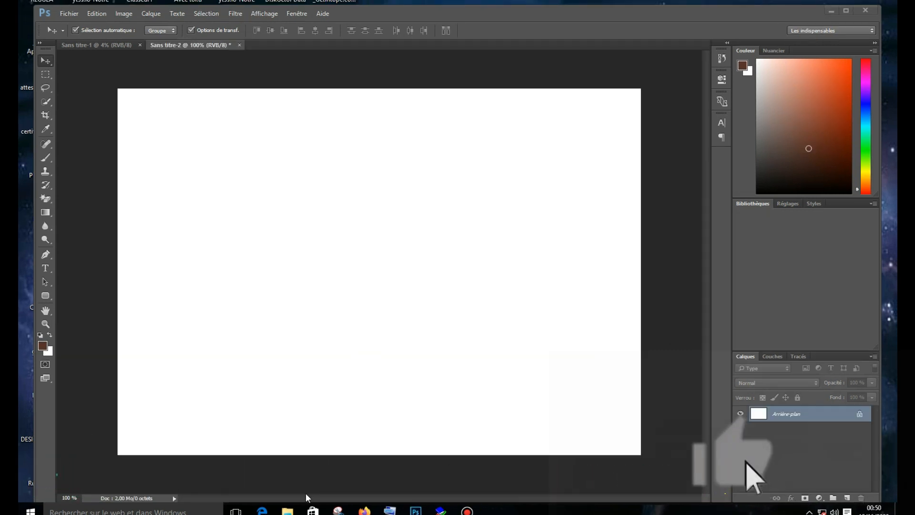
Place the woman's portrait photo from File Explorer into the blank document at its fitted size
click(287, 510)
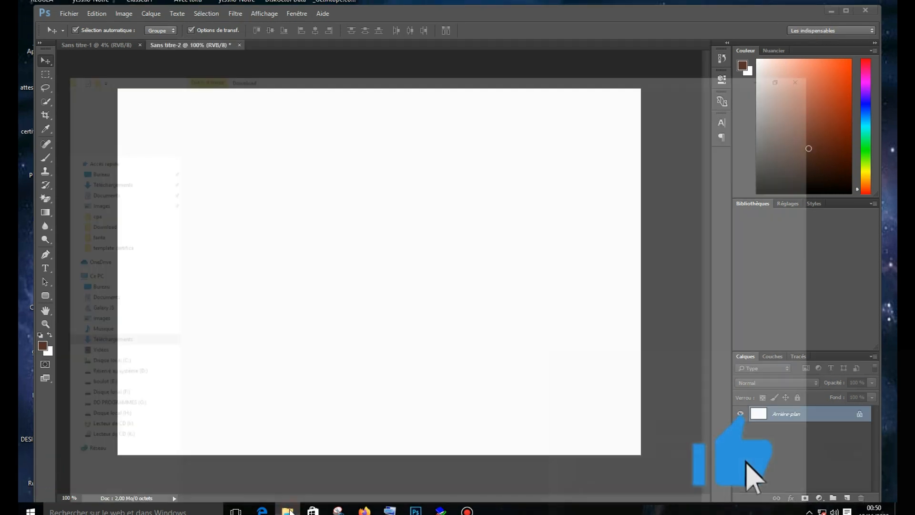
drag(746, 102, 353, 242)
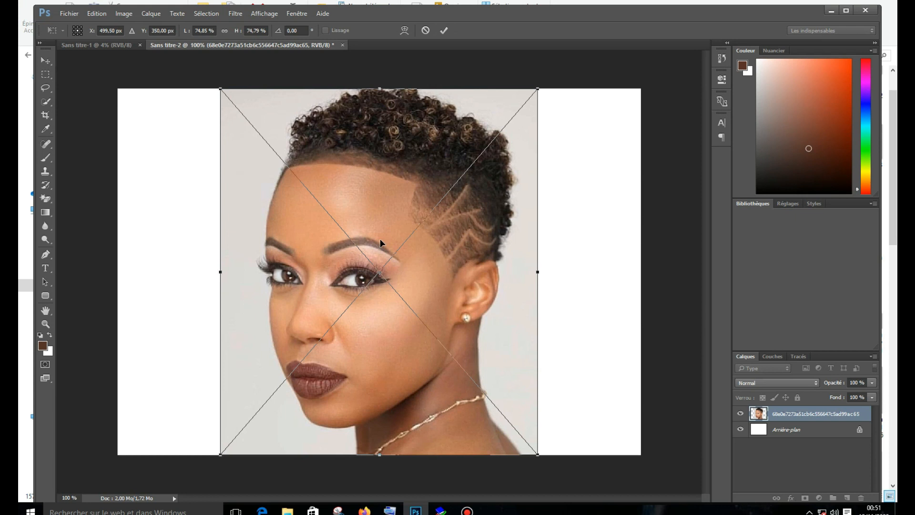
click(444, 31)
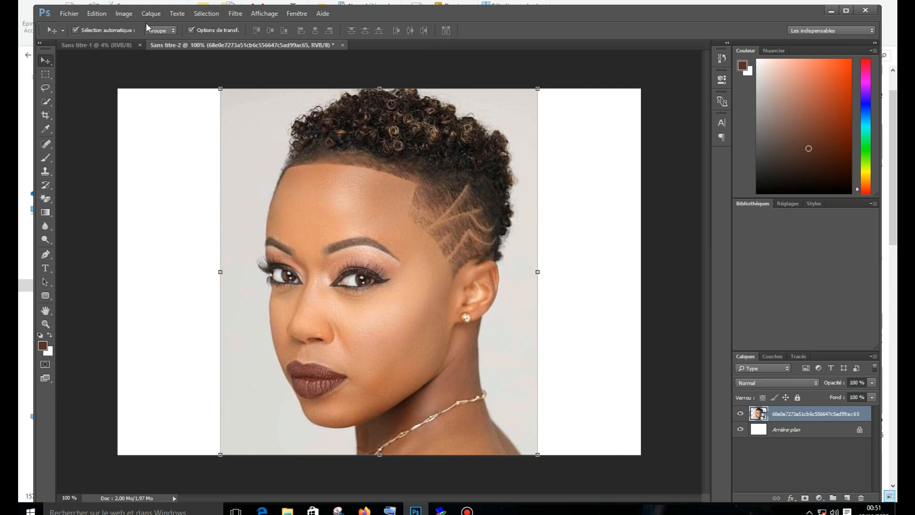
Apply a Levels adjustment to the portrait with input levels 31, 0.90 and 214
click(126, 14)
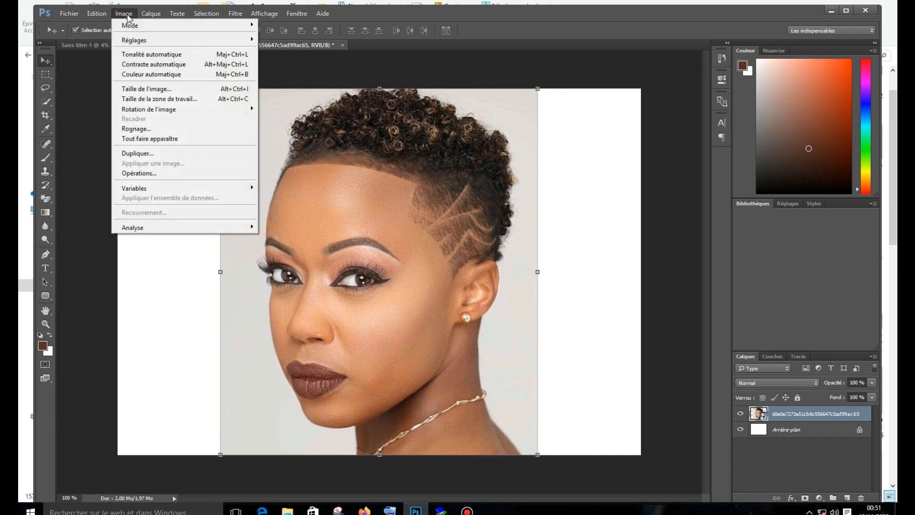
mouse_move(197, 48)
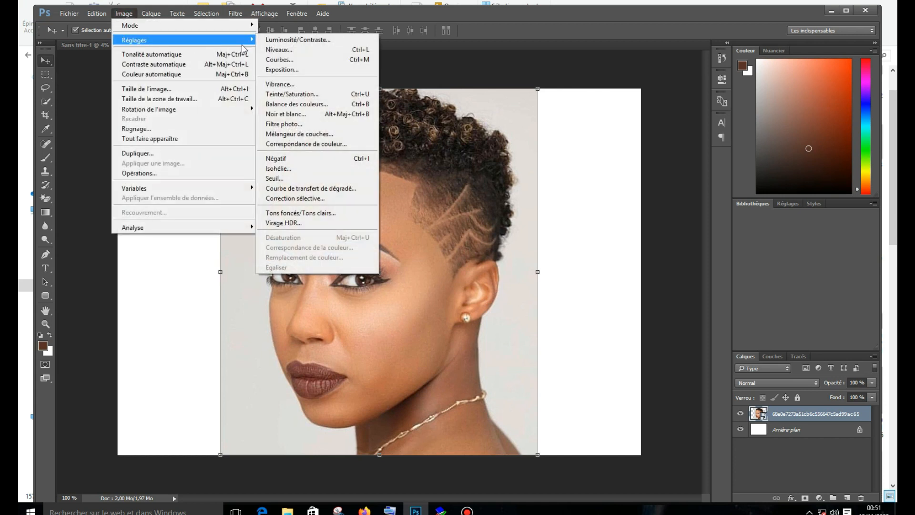
click(275, 49)
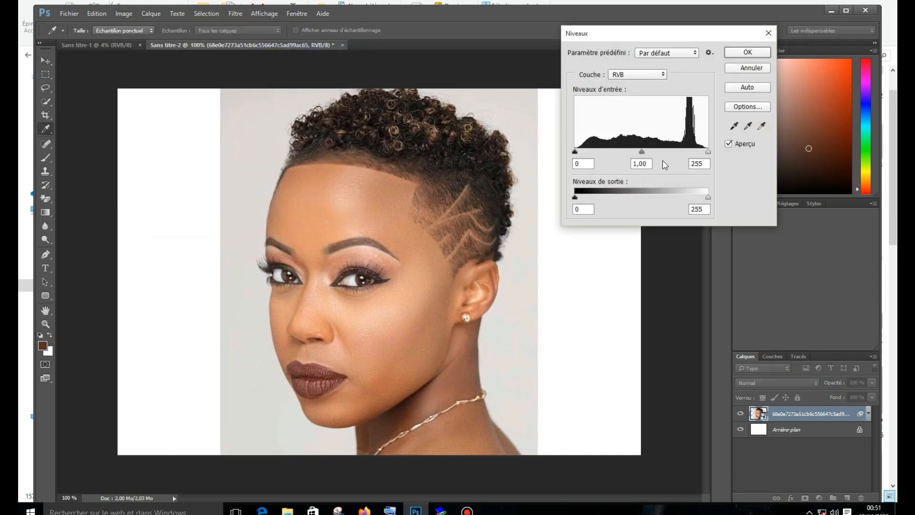
drag(709, 154, 687, 160)
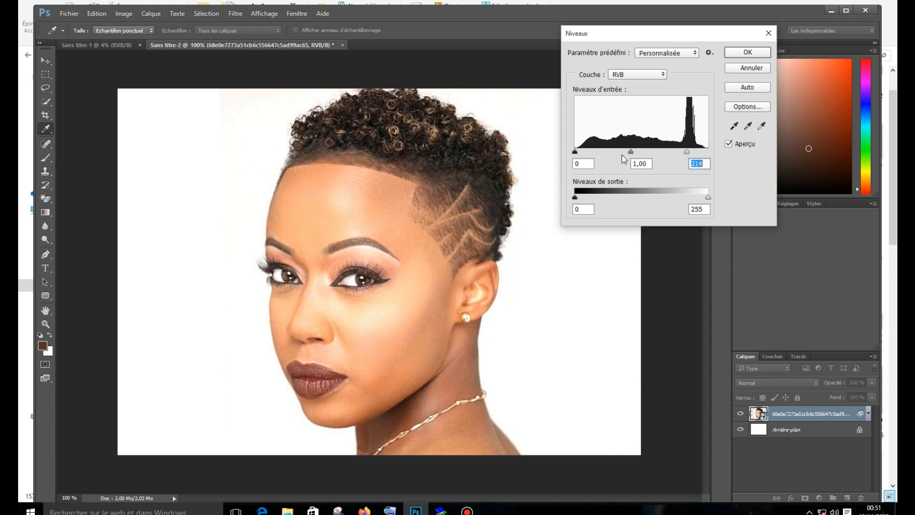
drag(576, 152, 642, 152)
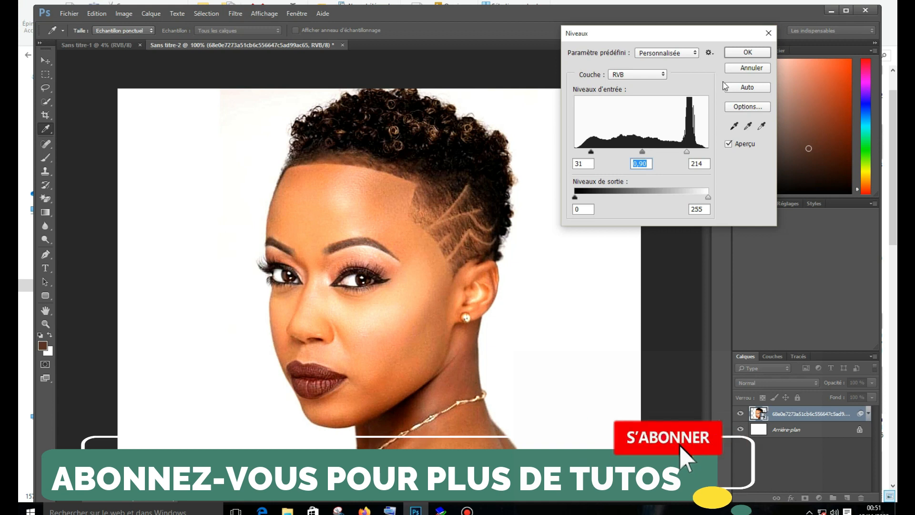
click(748, 54)
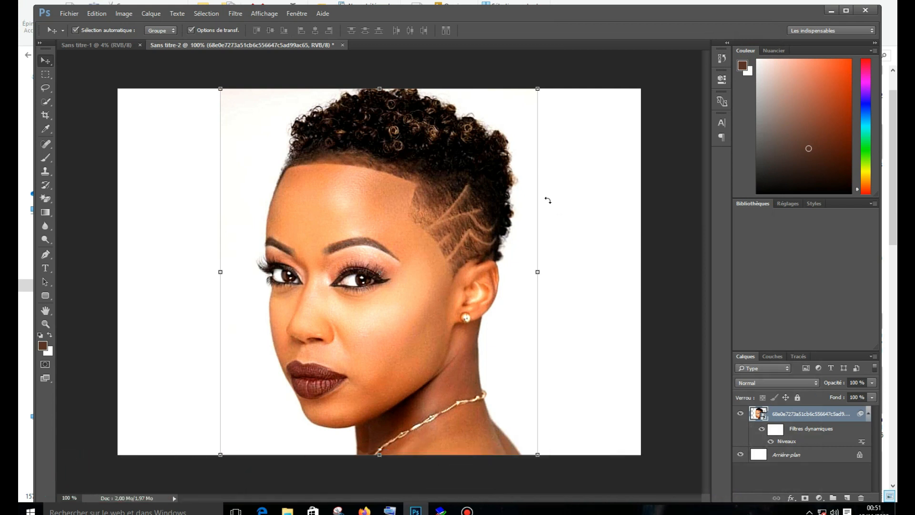
Hide the Arrière-plan layer, rasterize the portrait and erase its backdrop on both sides of the head with the Magic Eraser at tolerance 35
click(46, 199)
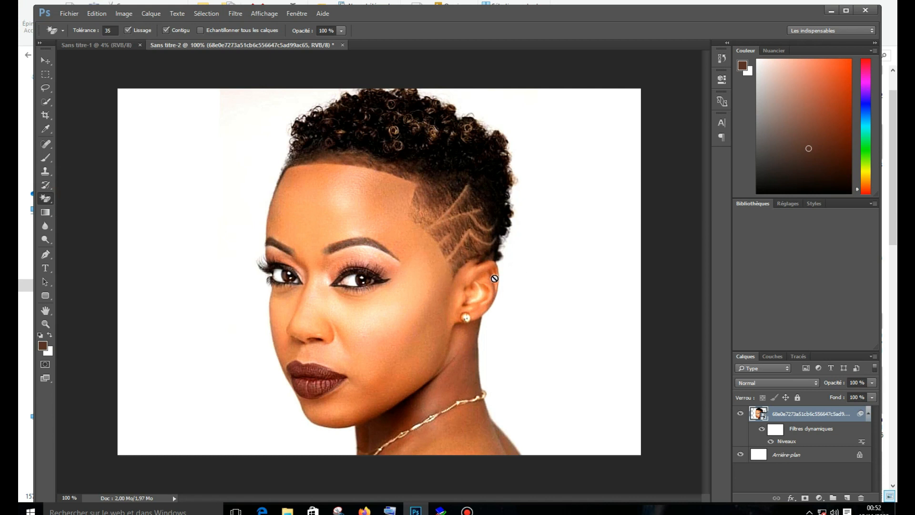
click(740, 456)
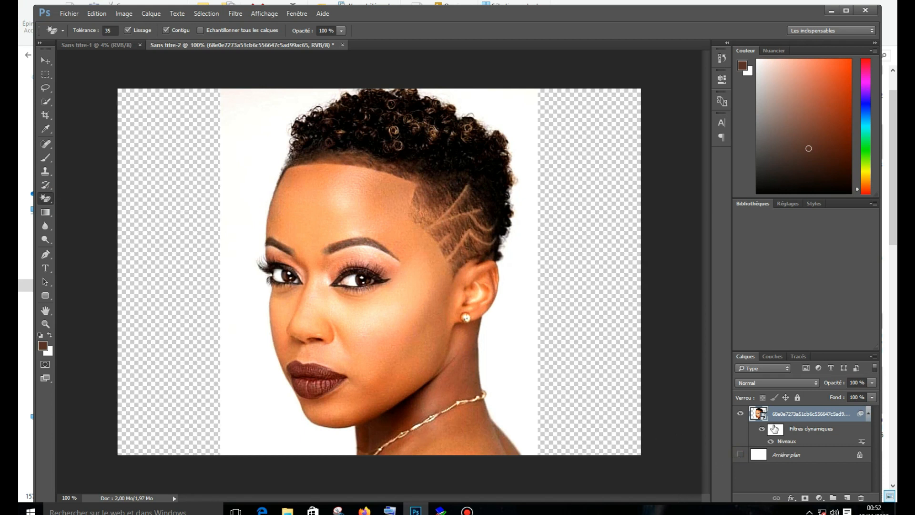
click(763, 430)
click(762, 430)
click(246, 168)
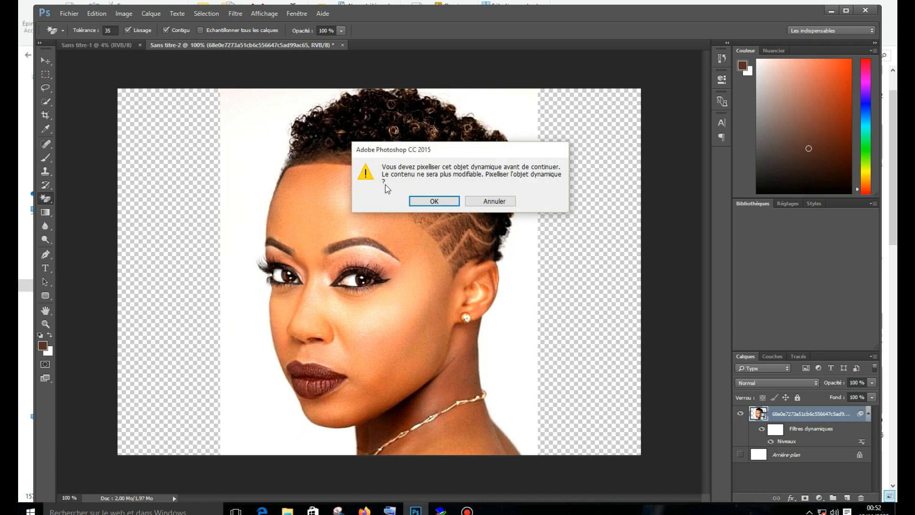
click(438, 201)
click(253, 166)
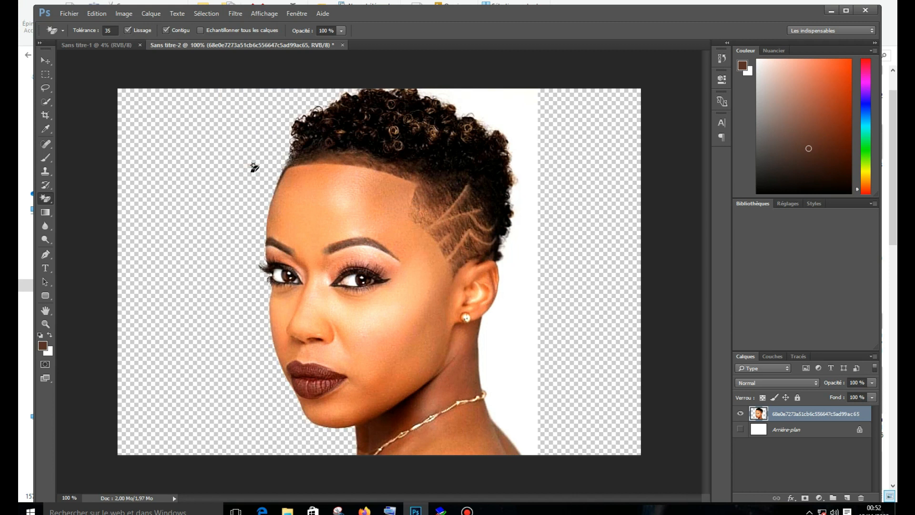
click(521, 337)
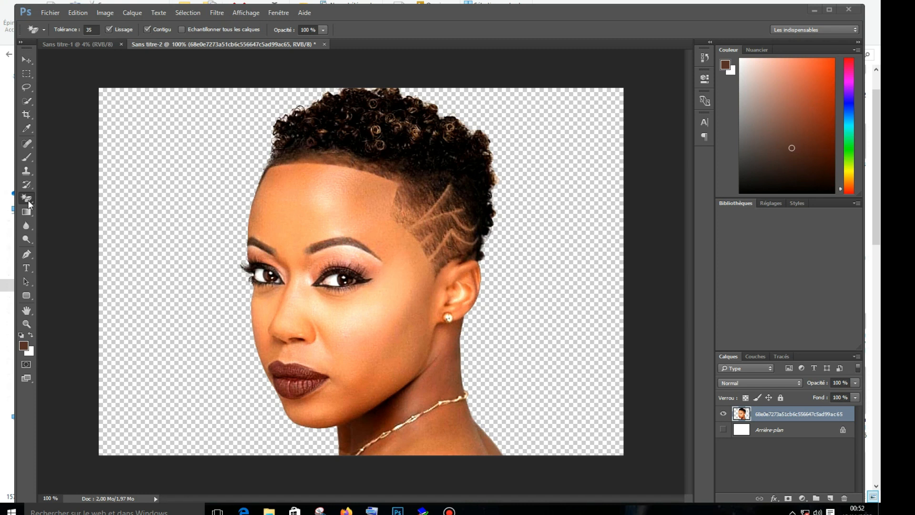
Lasso the skin of the forehead, cheek, chin and neck, leaving out the lips and ear, and copy it to a new layer
click(30, 87)
click(63, 89)
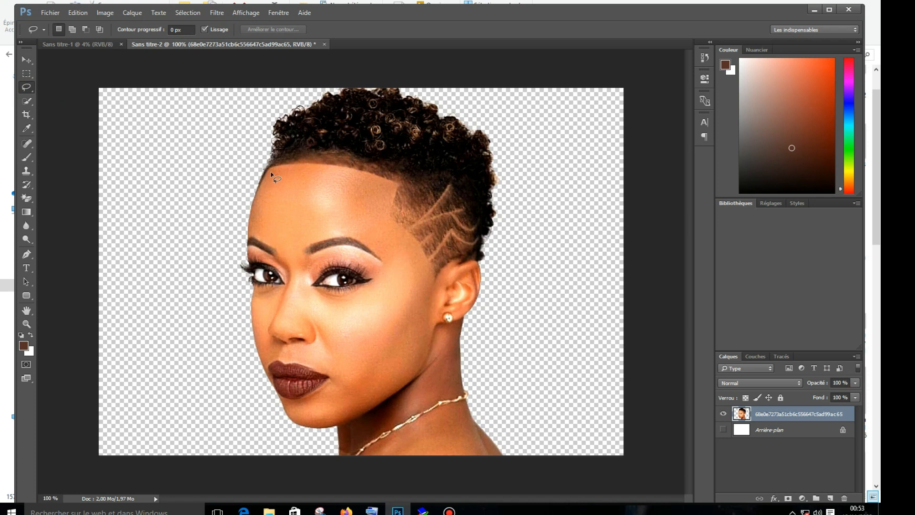
mouse_move(270, 170)
mouse_down()
mouse_move(243, 232)
mouse_move(286, 257)
mouse_move(315, 335)
mouse_move(309, 354)
mouse_move(313, 344)
mouse_up()
mouse_move(263, 354)
mouse_down()
mouse_move(262, 364)
mouse_move(321, 373)
mouse_up()
mouse_move(296, 400)
mouse_down()
mouse_move(265, 419)
mouse_move(297, 458)
mouse_move(343, 455)
mouse_move(463, 396)
mouse_move(478, 360)
mouse_move(475, 324)
mouse_move(434, 318)
mouse_move(431, 280)
mouse_up()
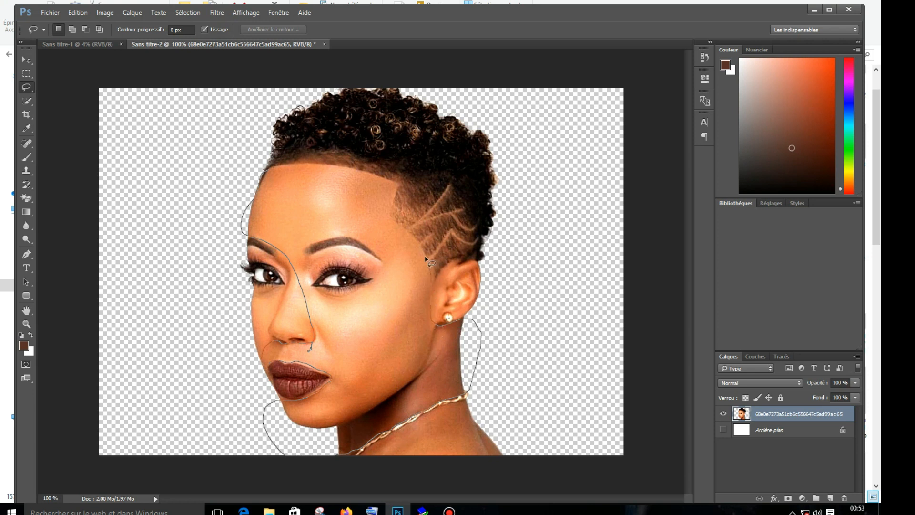
drag(420, 249, 404, 230)
mouse_move(367, 176)
mouse_down()
mouse_move(303, 160)
mouse_move(263, 171)
mouse_up()
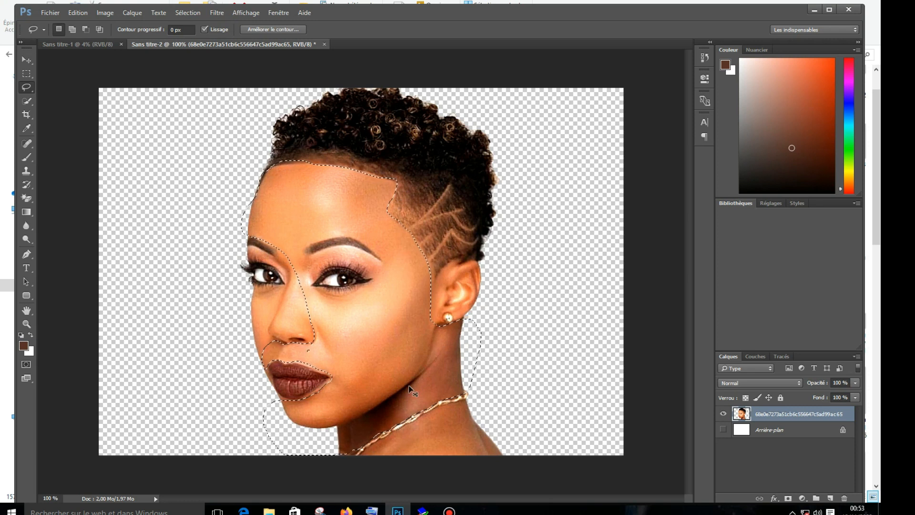
key(ctrl+j)
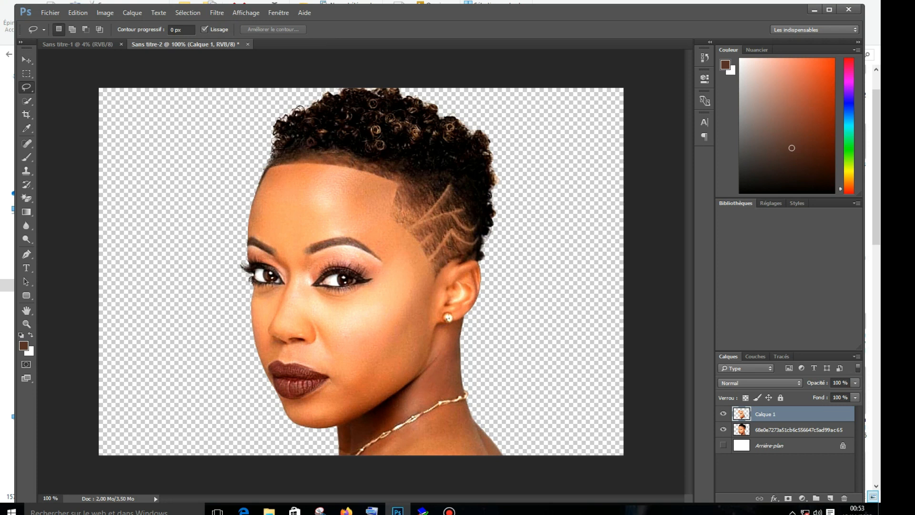
click(724, 430)
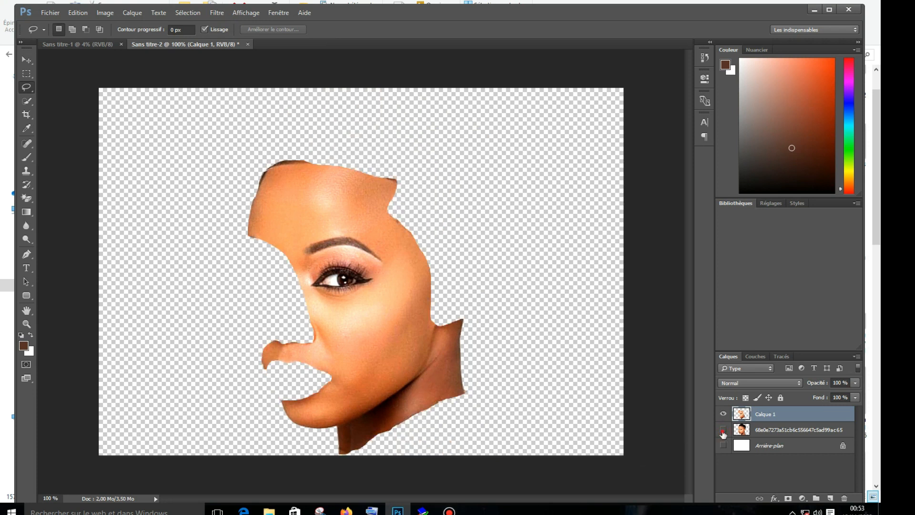
click(723, 431)
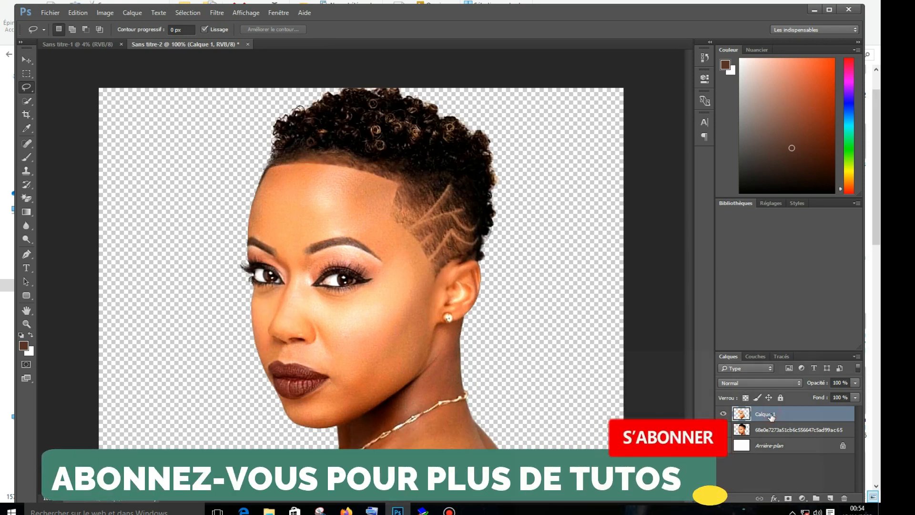
click(217, 16)
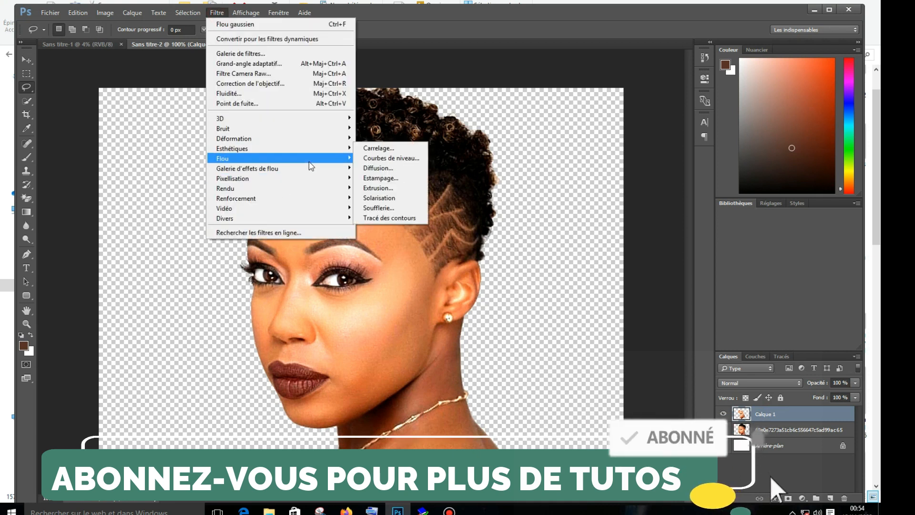
mouse_move(309, 160)
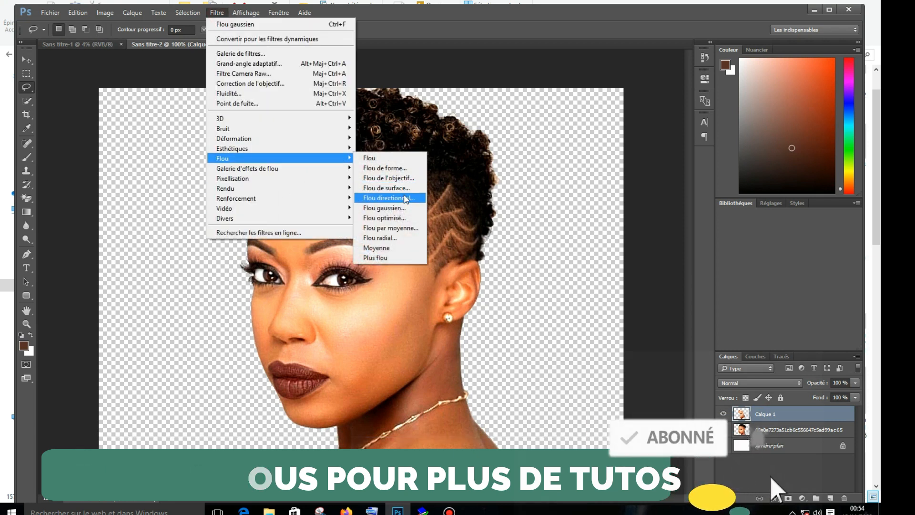
click(387, 208)
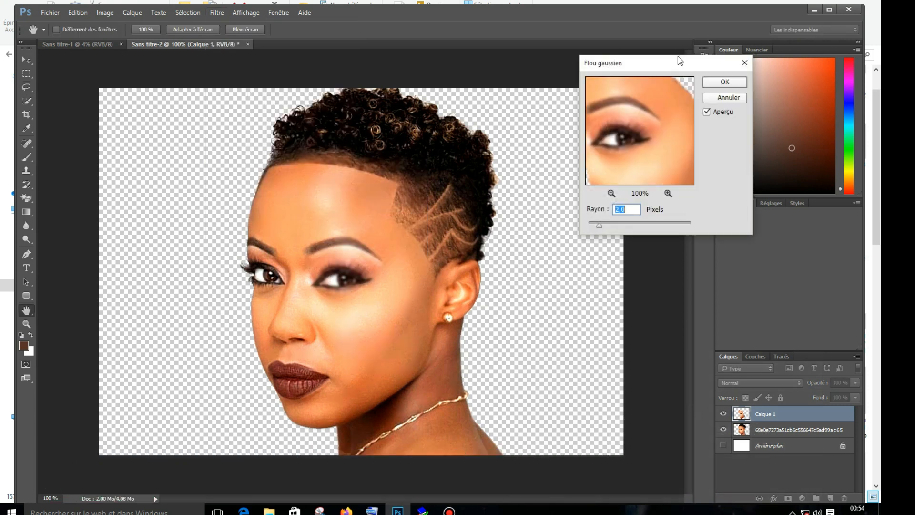
drag(682, 61, 602, 108)
drag(588, 104, 582, 105)
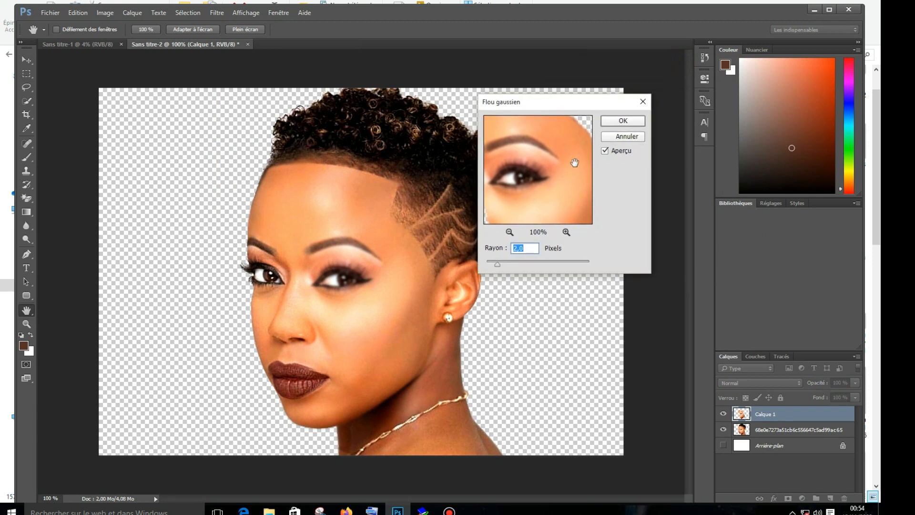
click(499, 266)
mouse_move(505, 265)
mouse_down()
mouse_move(515, 265)
mouse_move(489, 265)
mouse_up()
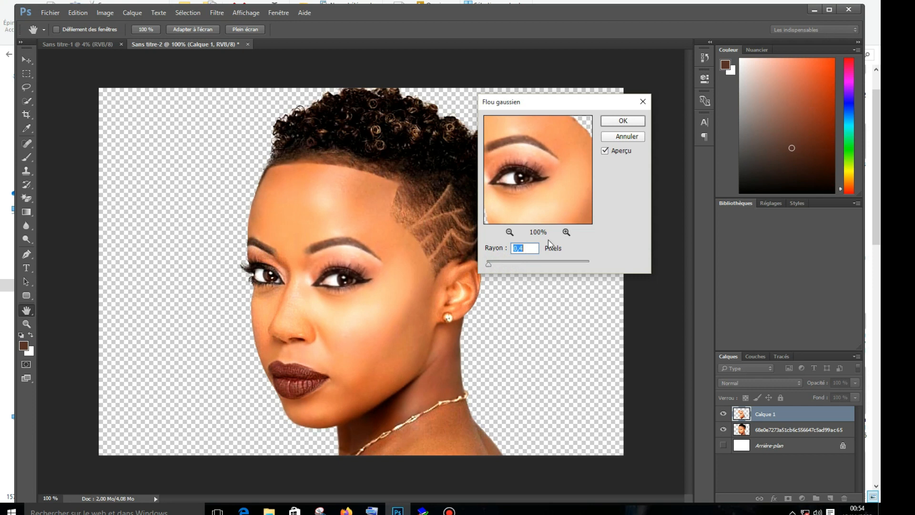
click(636, 136)
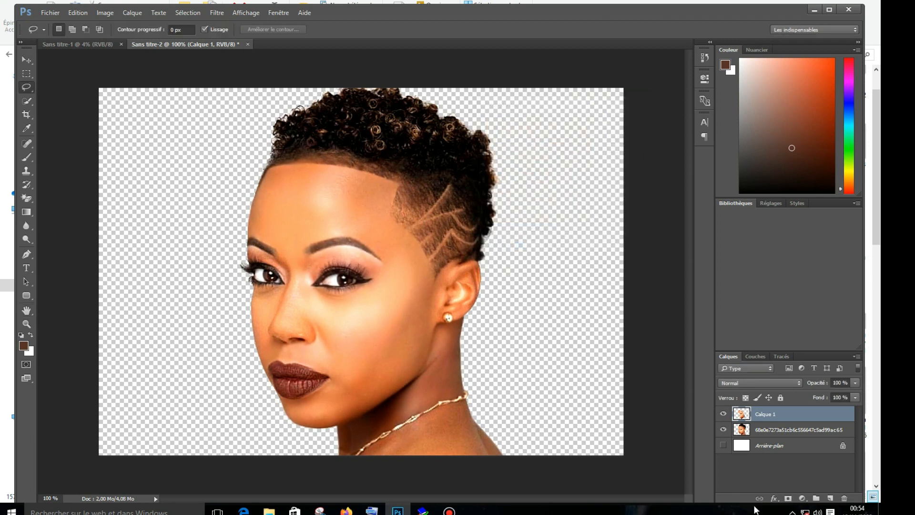
Cut the lassoed eye and eyebrow out of Calque 1 while temporarily hiding the original portrait layer
click(724, 429)
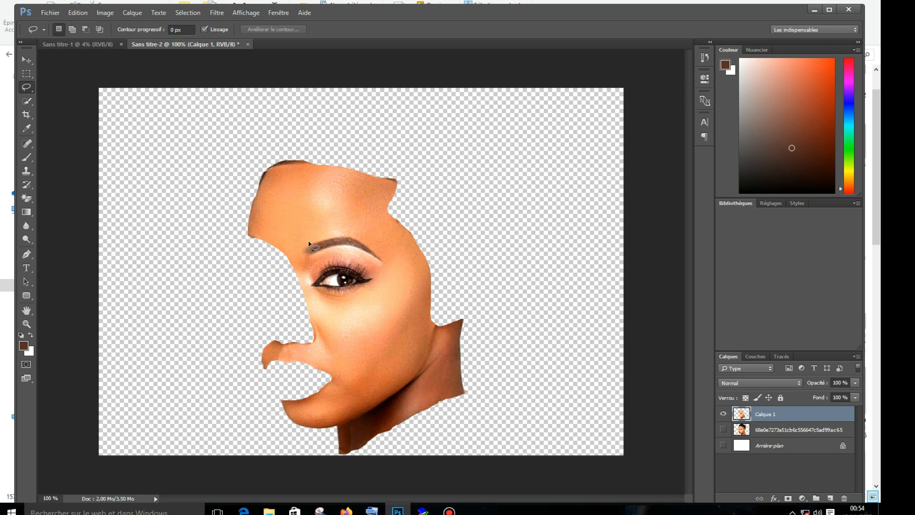
mouse_move(319, 239)
mouse_down()
mouse_move(302, 243)
mouse_move(315, 294)
mouse_move(344, 300)
mouse_move(380, 287)
mouse_move(388, 263)
mouse_move(374, 244)
mouse_move(324, 236)
mouse_move(307, 243)
mouse_move(312, 250)
mouse_up()
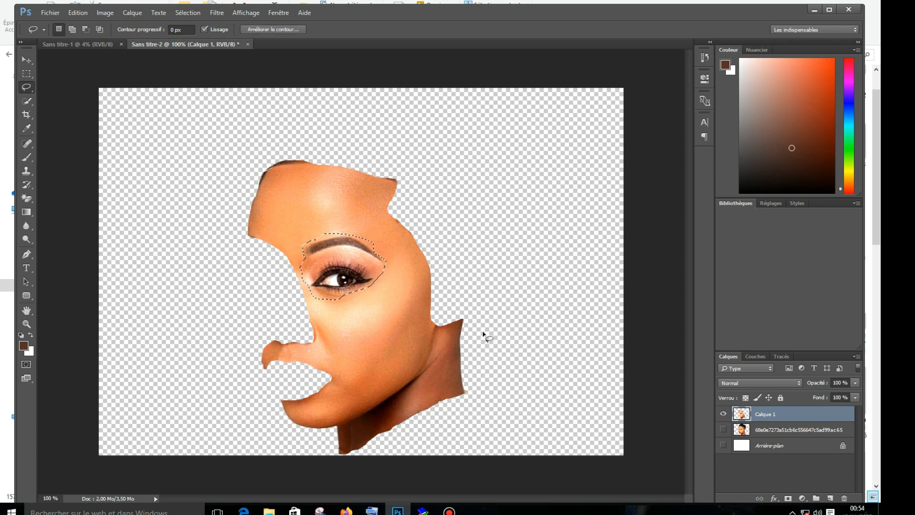
key(ctrl+x)
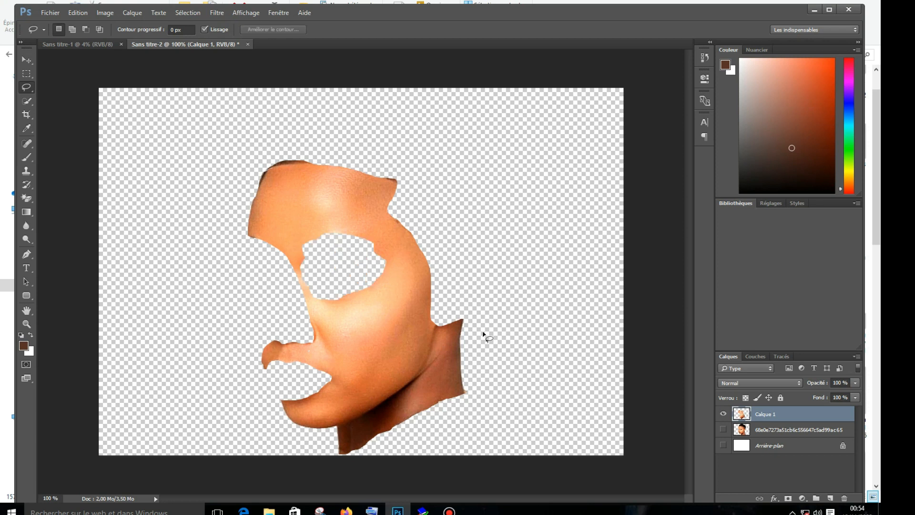
click(725, 429)
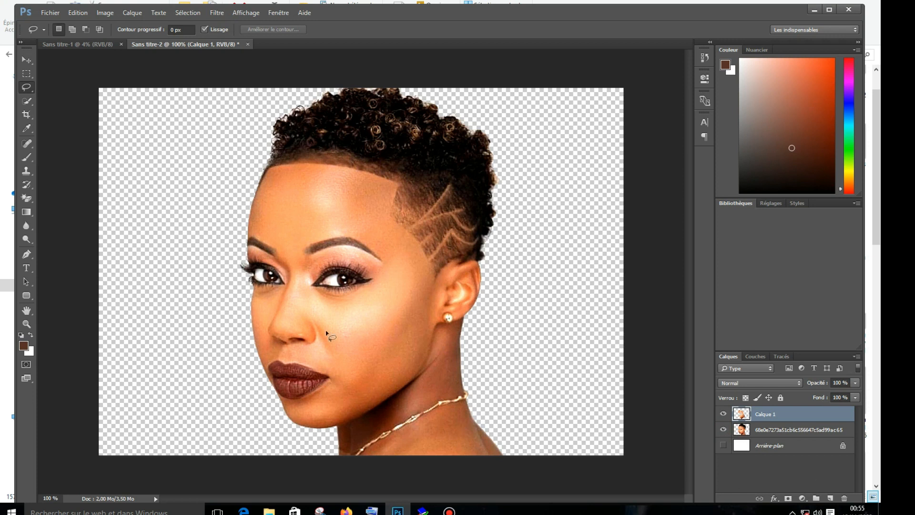
Apply a Gaussian Blur with a 9.8-pixel radius to the copied skin on Calque 1
click(26, 59)
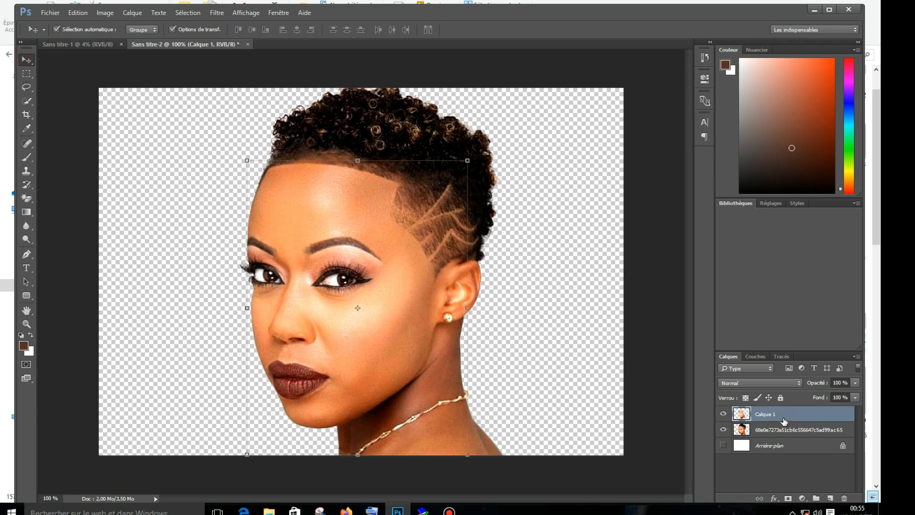
click(221, 13)
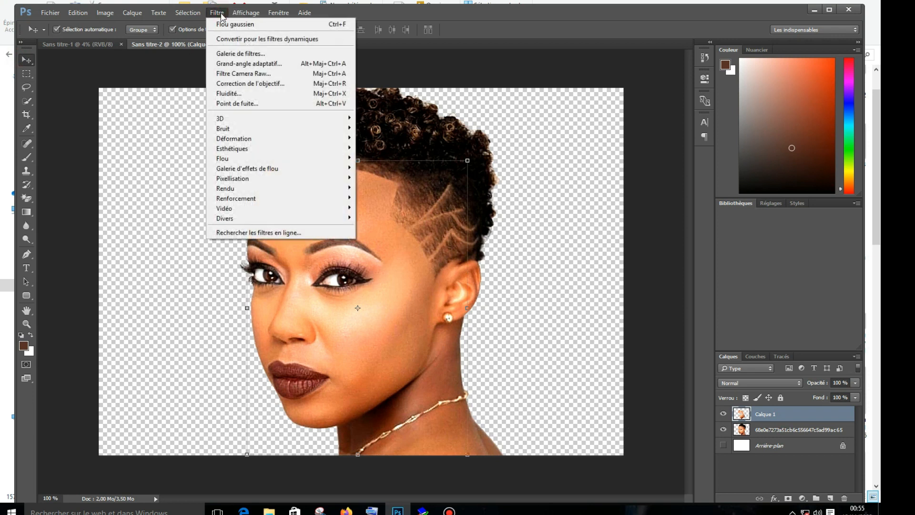
mouse_move(344, 159)
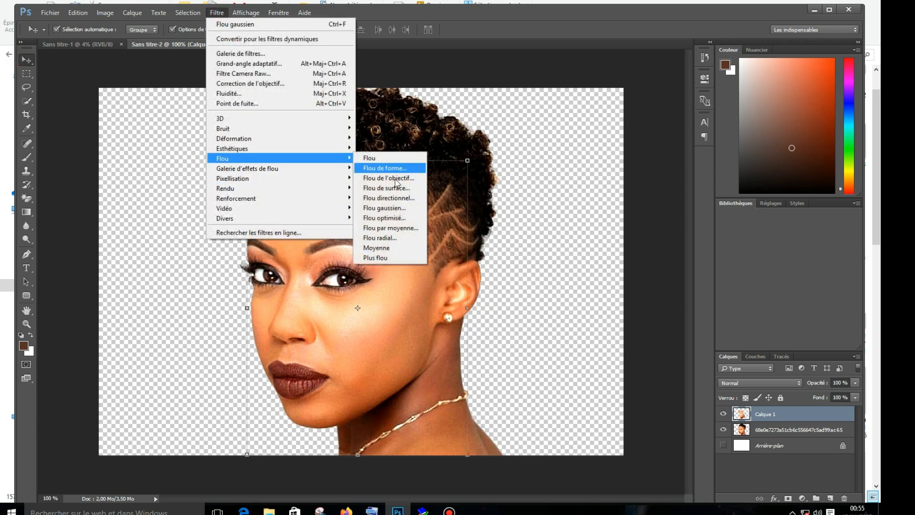
click(397, 209)
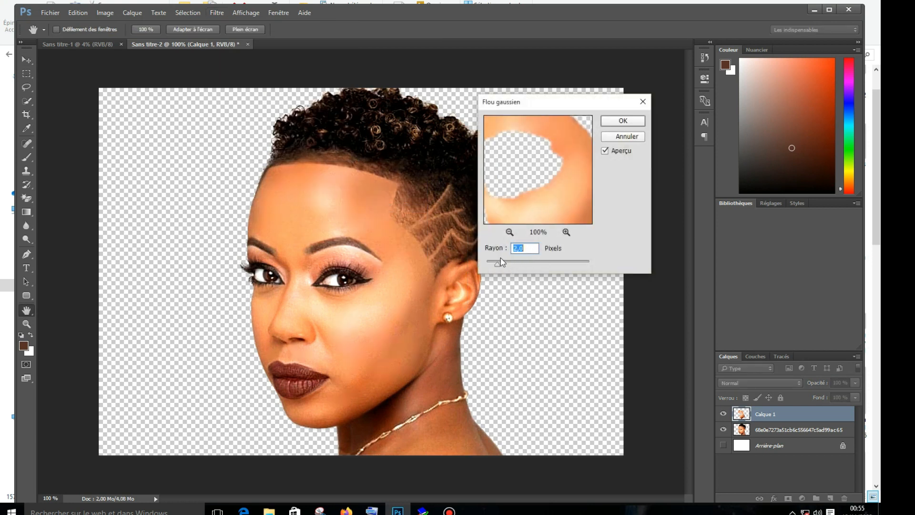
drag(496, 266, 528, 264)
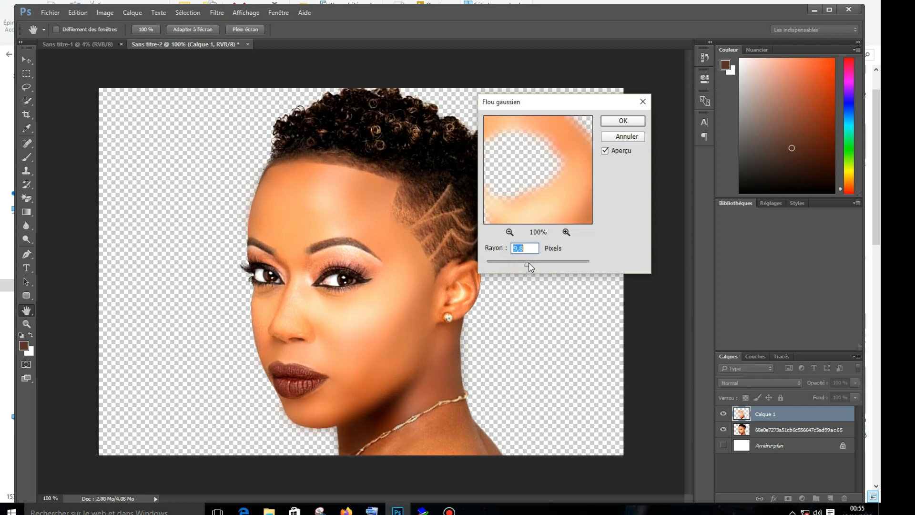
click(623, 121)
key(v)
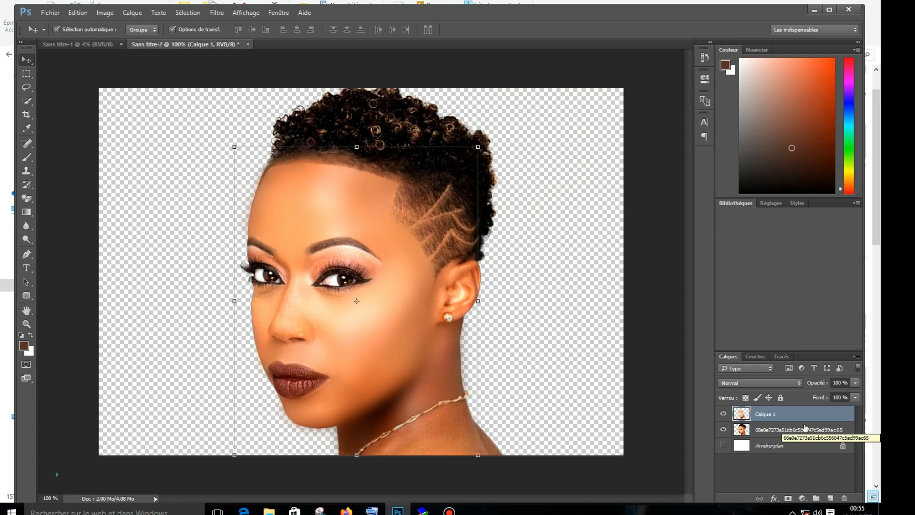
Lower the opacity of the blurred Calque 1 to 77% in its blending options
click(774, 498)
click(789, 374)
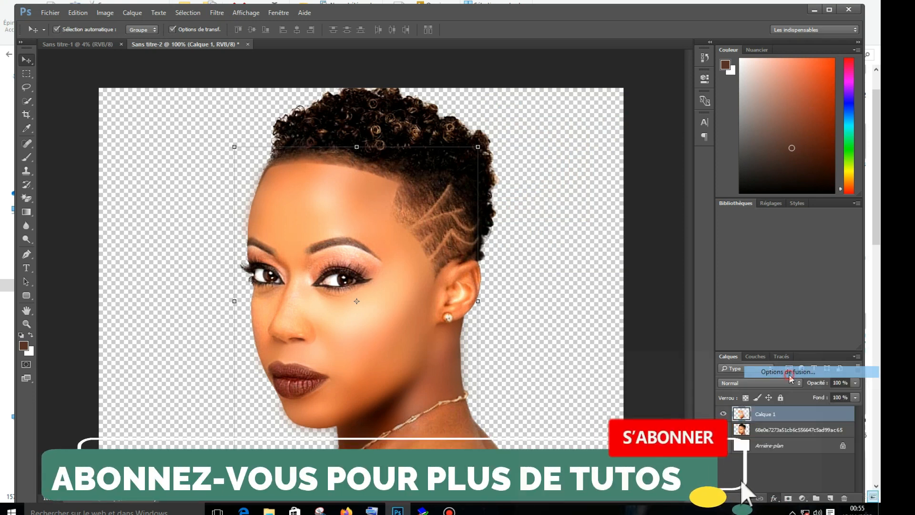
drag(654, 62, 717, 58)
drag(710, 110, 694, 109)
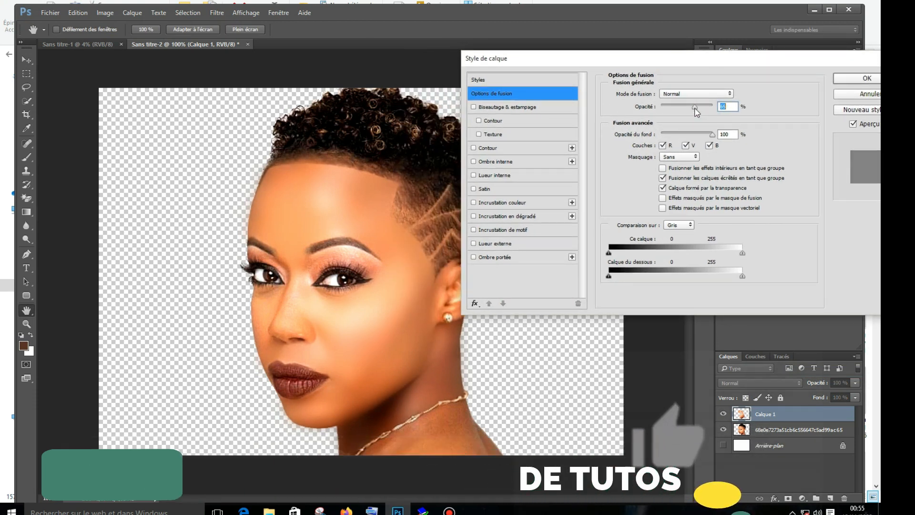
click(695, 108)
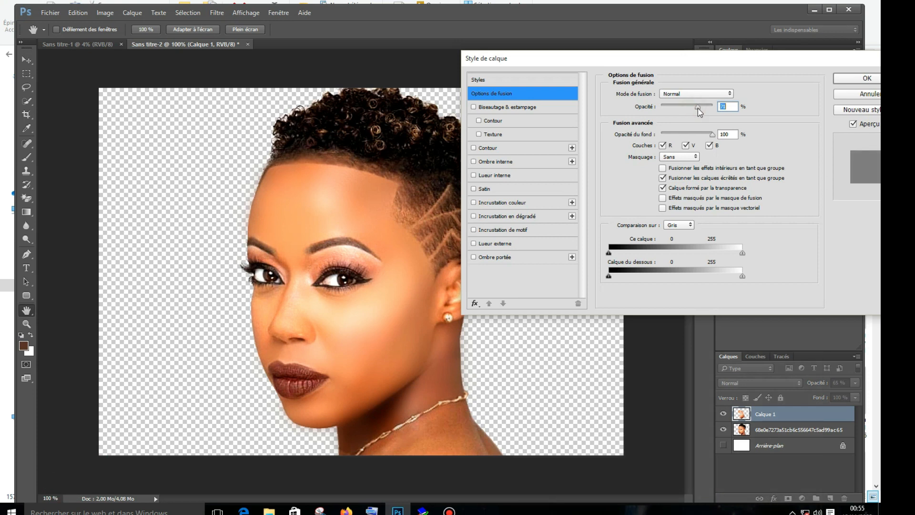
mouse_move(698, 108)
mouse_down()
mouse_move(622, 113)
mouse_move(698, 108)
mouse_up()
click(849, 80)
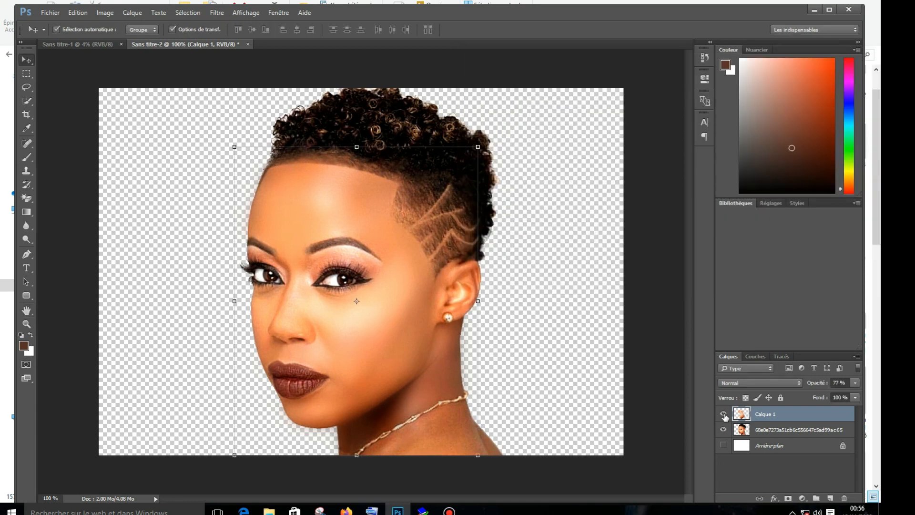
Toggle the visibility of Calque 1 to compare the face with and without the skin smoothing
click(724, 413)
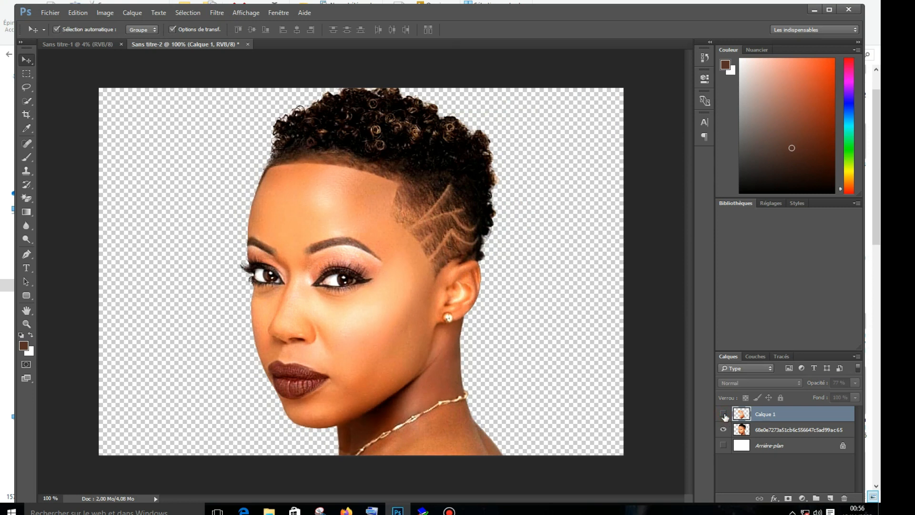
click(723, 413)
click(723, 414)
click(724, 414)
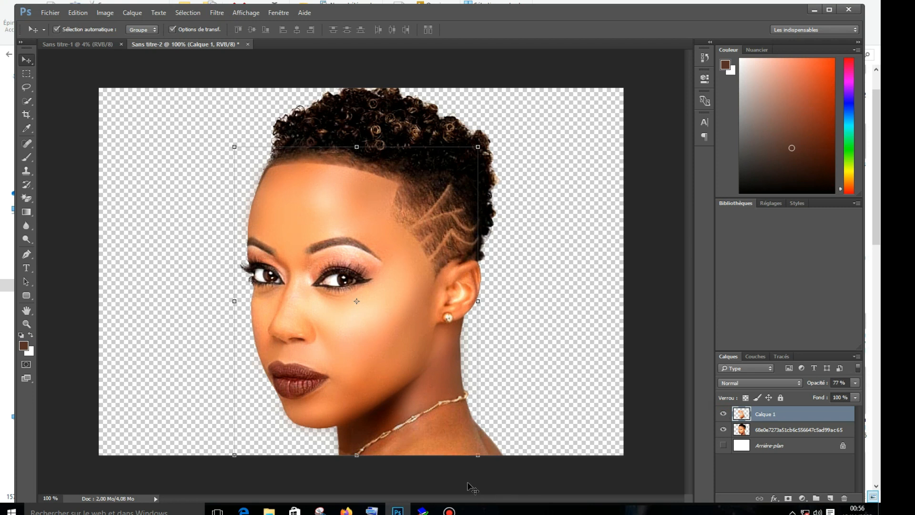
Lasso the nose and the skin around both eyes on the portrait layer and copy the selection to a new layer
click(765, 432)
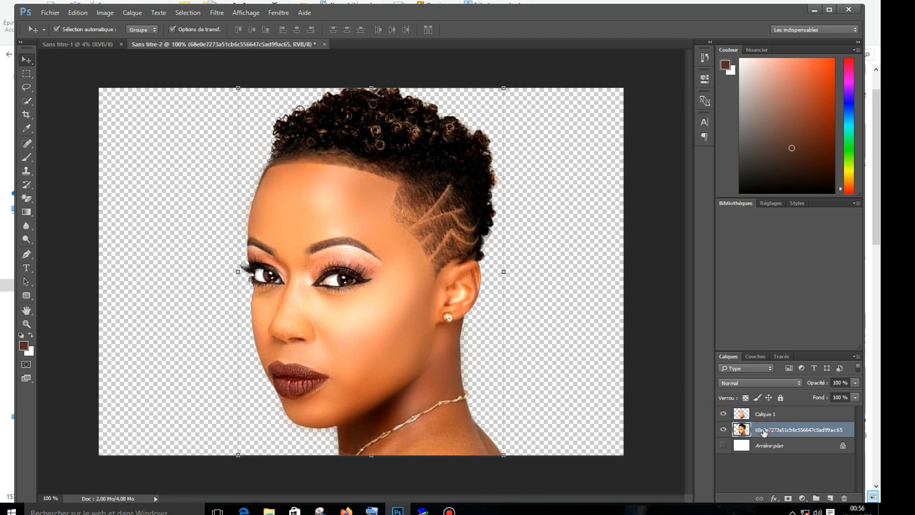
click(27, 88)
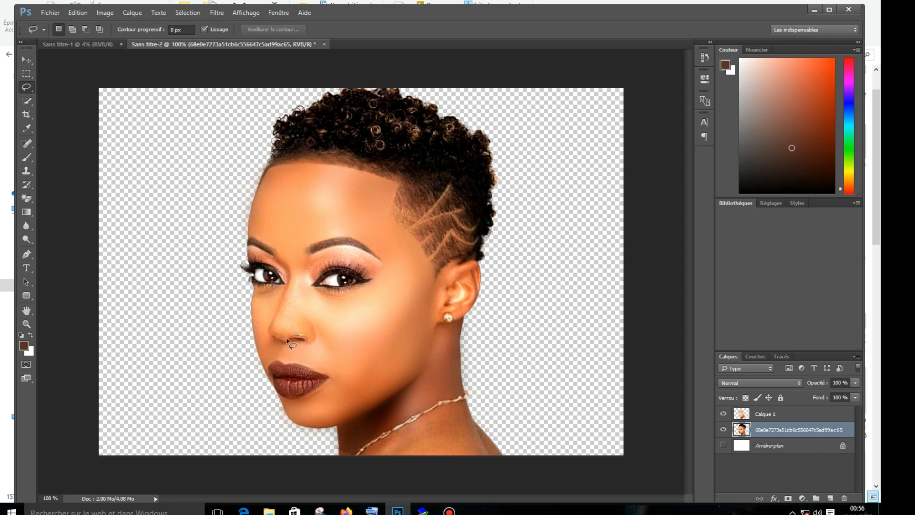
mouse_move(268, 340)
mouse_down()
mouse_move(247, 351)
mouse_move(215, 327)
mouse_move(252, 286)
mouse_move(276, 293)
mouse_move(288, 284)
mouse_move(281, 268)
mouse_move(246, 260)
mouse_move(249, 245)
mouse_move(290, 263)
mouse_move(343, 247)
mouse_move(376, 260)
mouse_move(371, 280)
mouse_move(327, 265)
mouse_move(303, 291)
mouse_move(303, 340)
mouse_up()
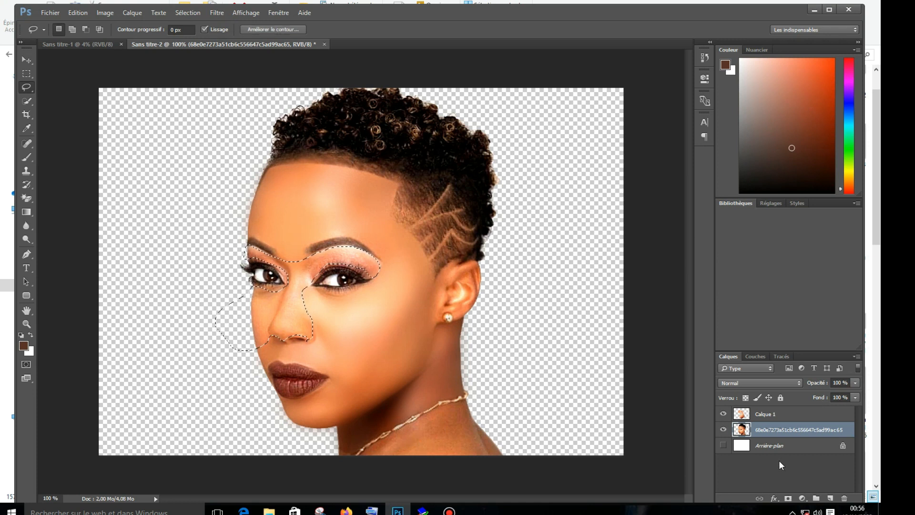
key(ctrl+j)
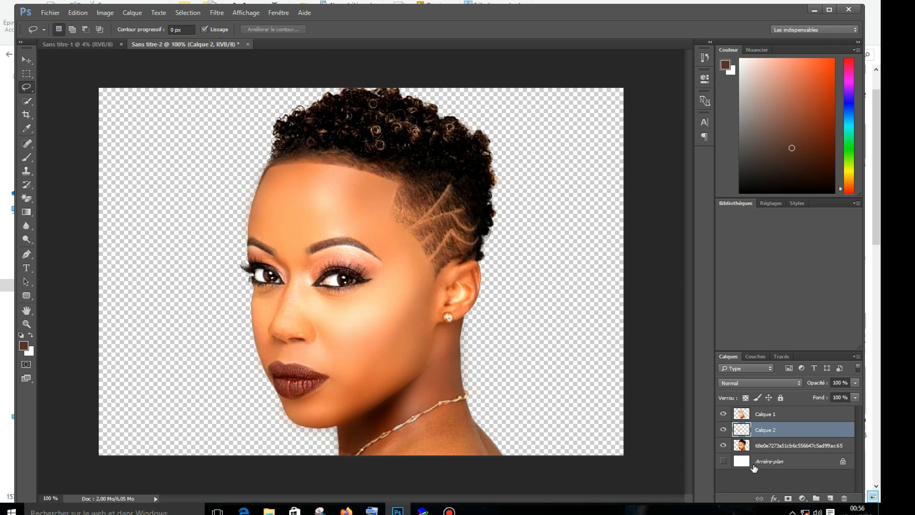
Apply a Gaussian Blur with a 4.7-pixel radius to the nose and eye-area skin on Calque 2
click(220, 12)
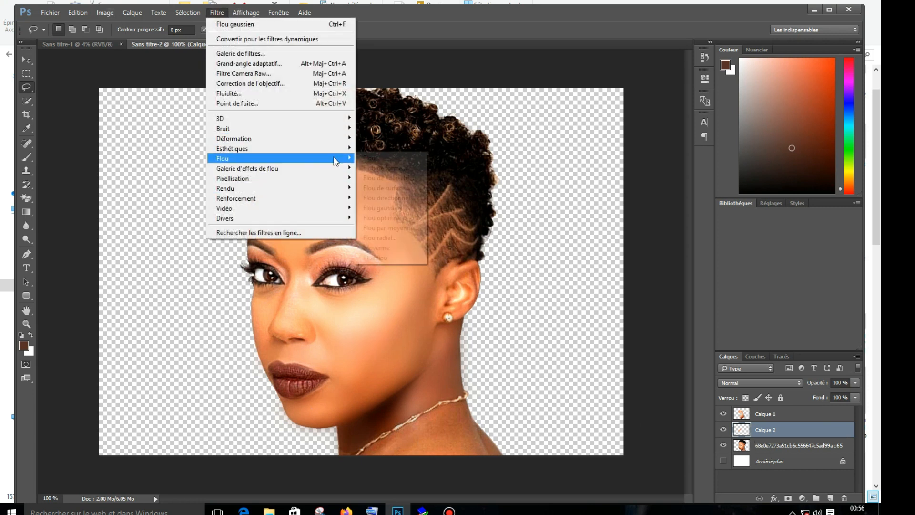
mouse_move(337, 159)
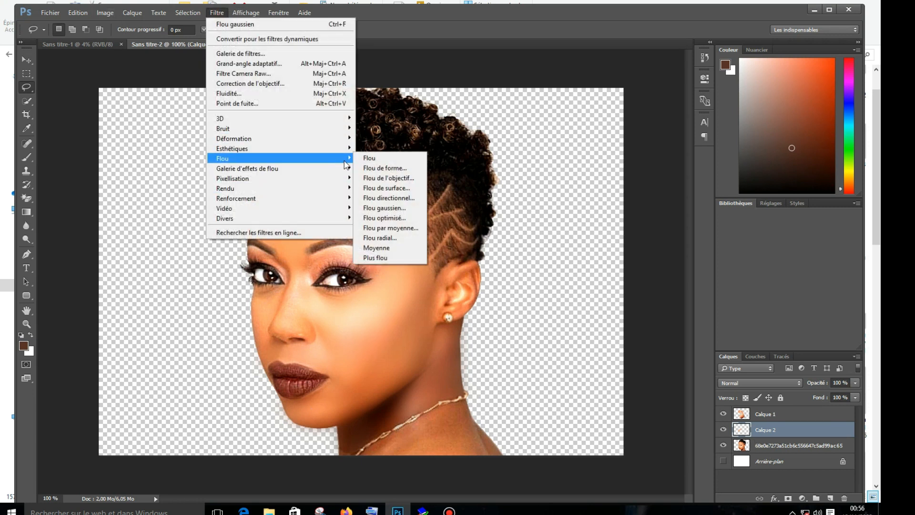
click(406, 208)
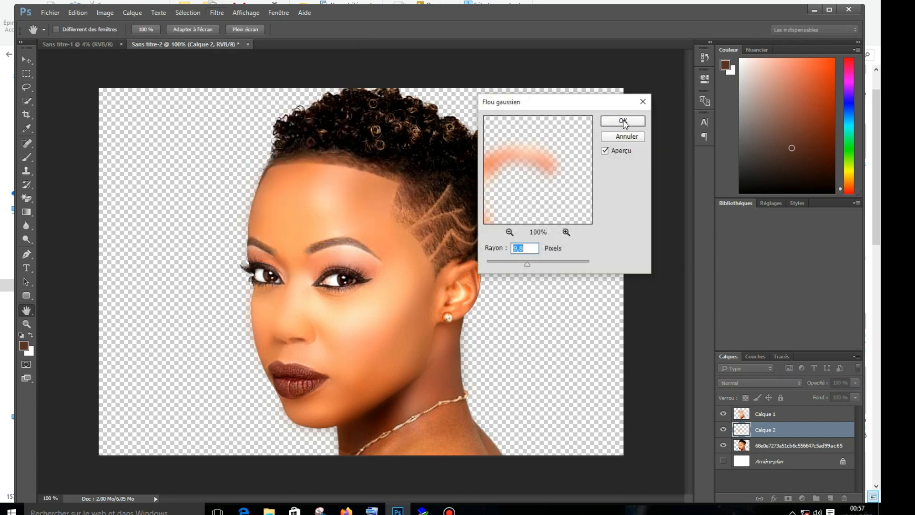
drag(528, 266, 513, 266)
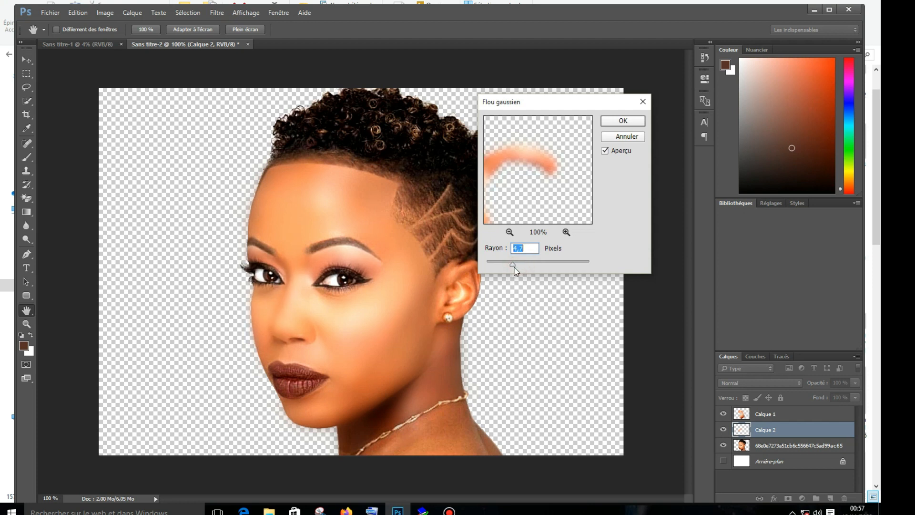
click(623, 121)
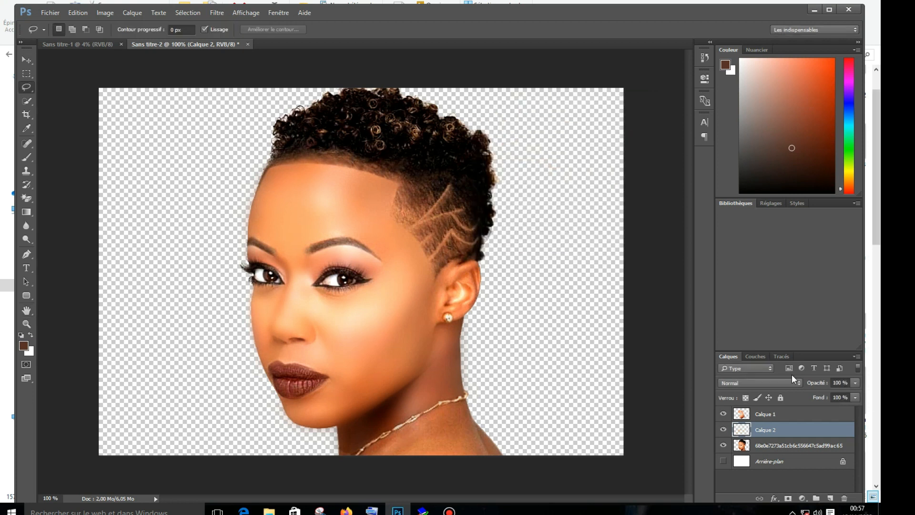
Lower the opacity of Calque 2 to 47% in its blending options
click(774, 498)
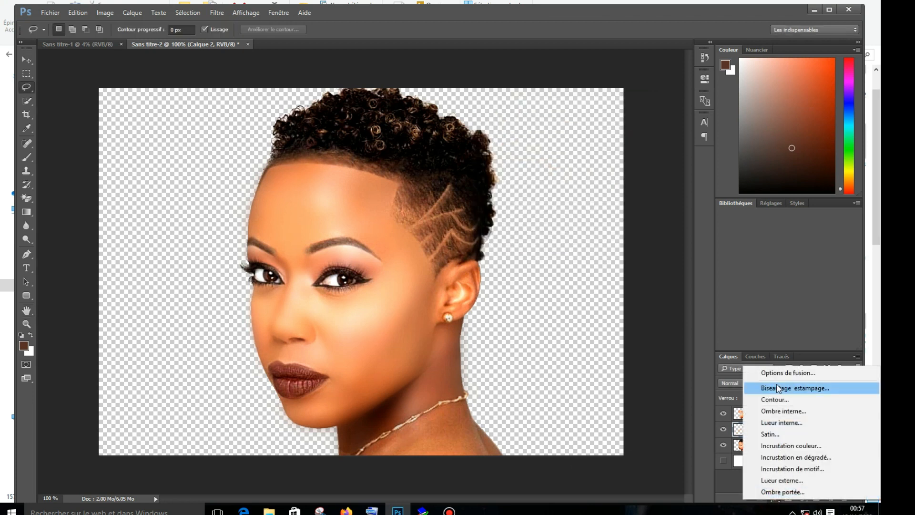
click(782, 373)
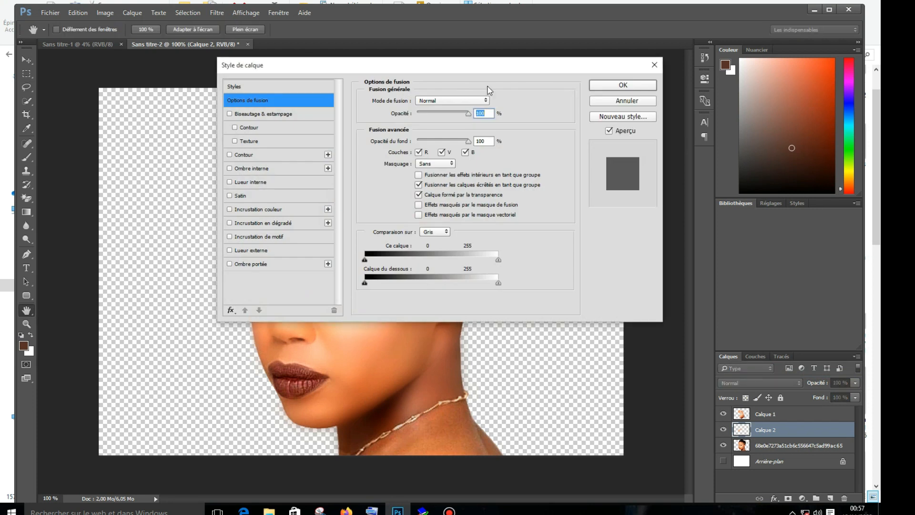
drag(445, 76, 743, 42)
drag(771, 88, 745, 95)
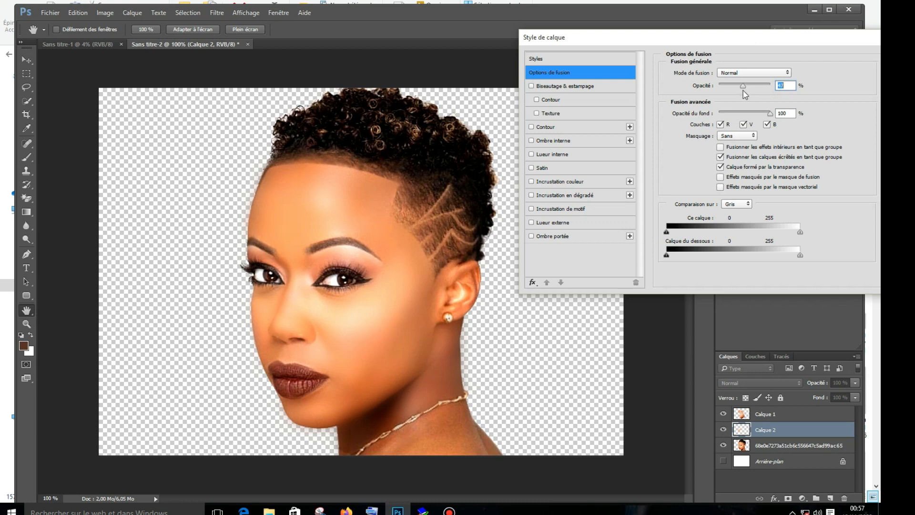
drag(823, 44, 443, 44)
click(546, 57)
key(l)
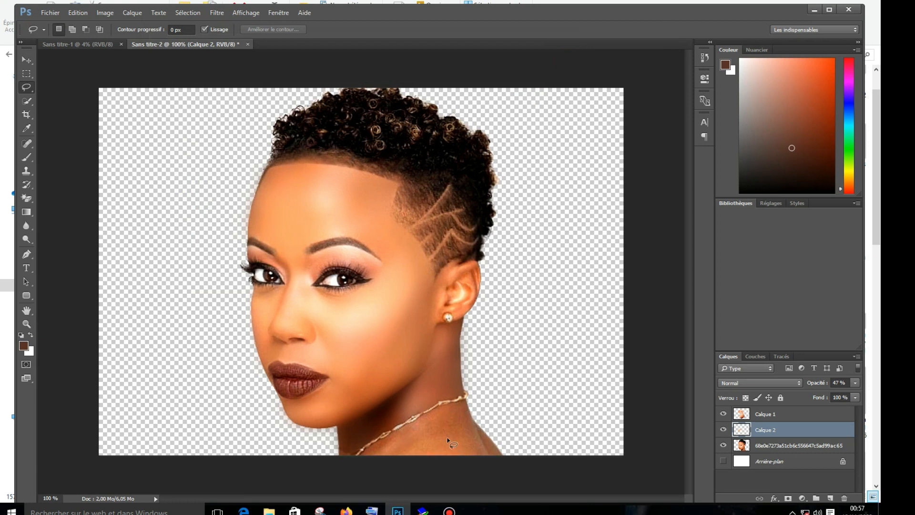
Lasso the shoulder skin below the necklace on the portrait layer and copy it to a new layer
click(761, 448)
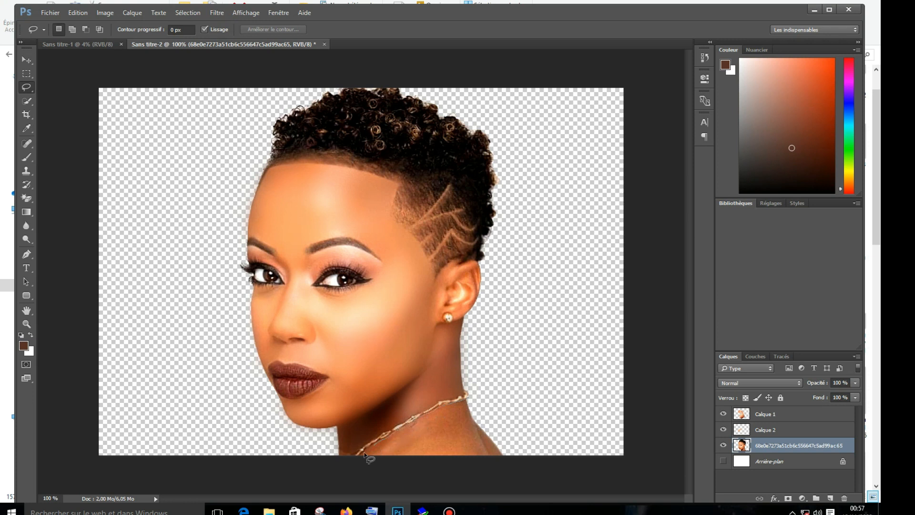
mouse_move(350, 456)
mouse_down()
mouse_move(327, 457)
mouse_move(338, 468)
mouse_move(435, 475)
mouse_move(494, 468)
mouse_move(545, 444)
mouse_move(506, 411)
mouse_move(470, 400)
mouse_up()
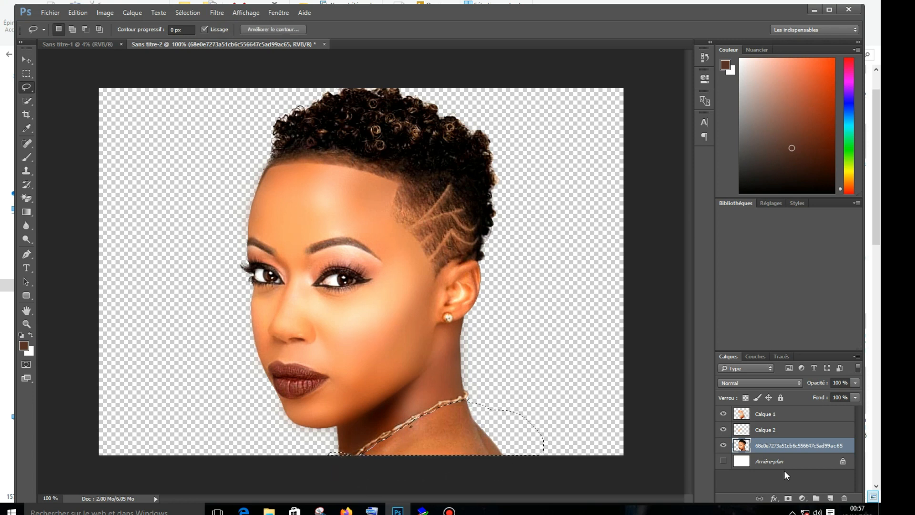
key(ctrl+j)
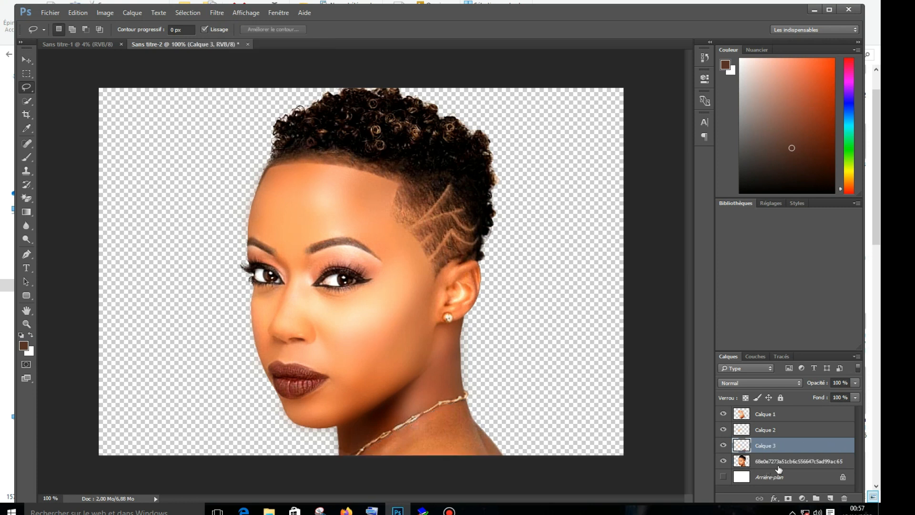
Apply a Gaussian Blur with a 4.7-pixel radius to the shoulder skin on Calque 3
click(218, 13)
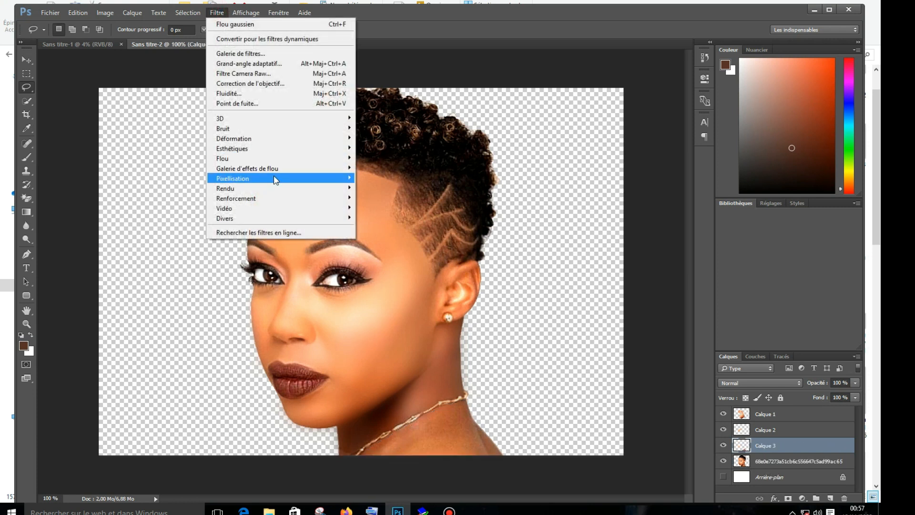
mouse_move(295, 158)
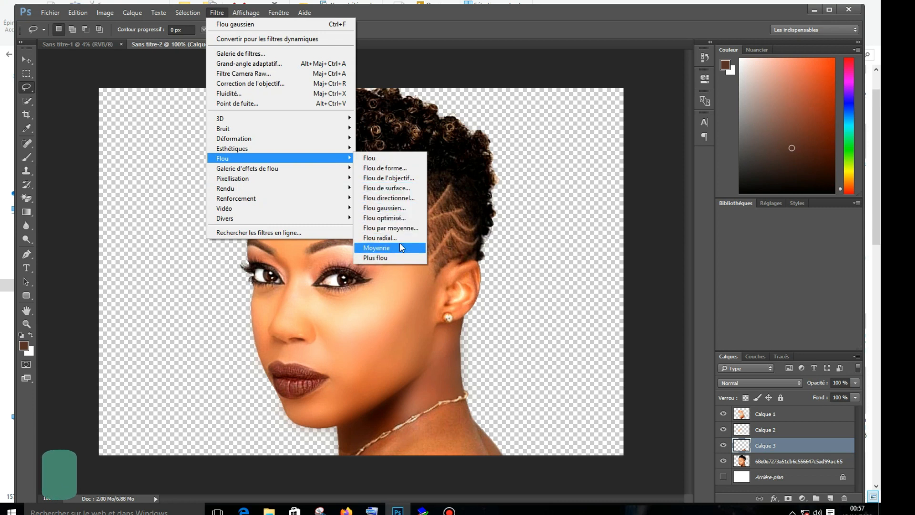
click(385, 208)
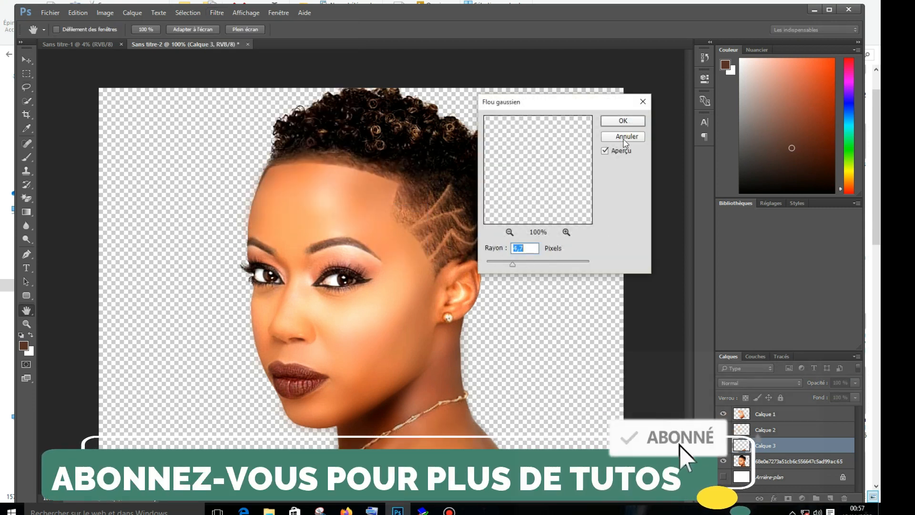
click(623, 121)
key(l)
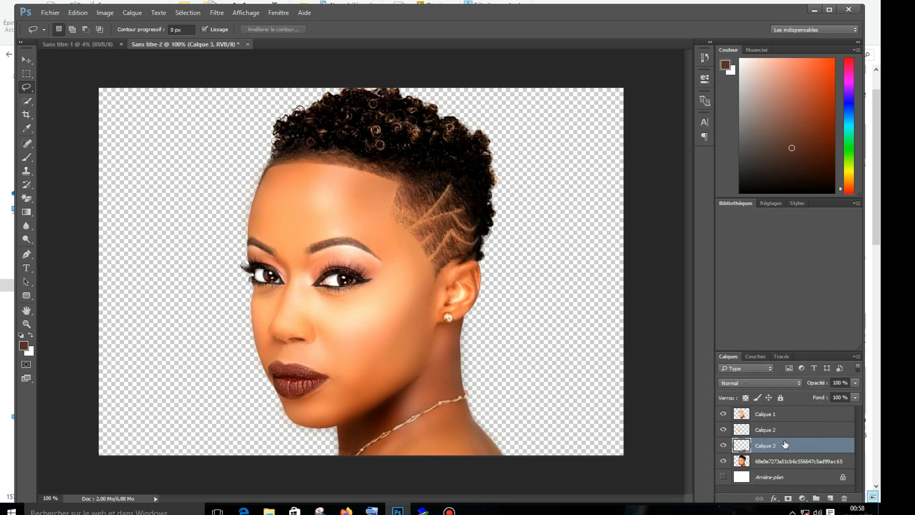
Show the white Arrière-plan layer behind the portrait, toggling it to compare with the transparent backdrop
click(723, 477)
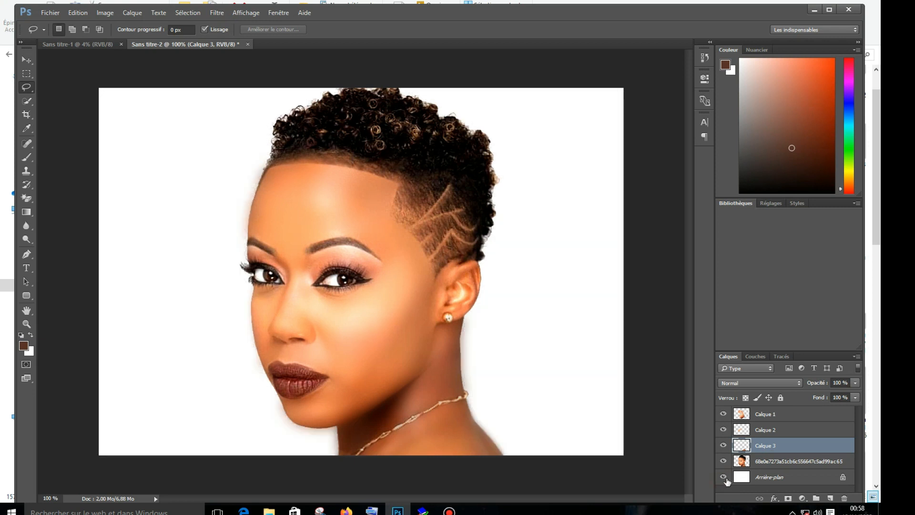
click(724, 477)
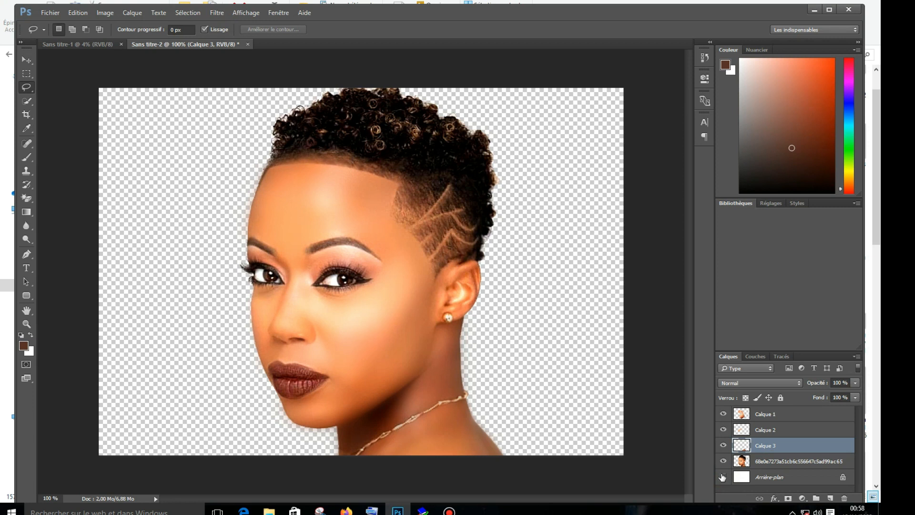
click(723, 477)
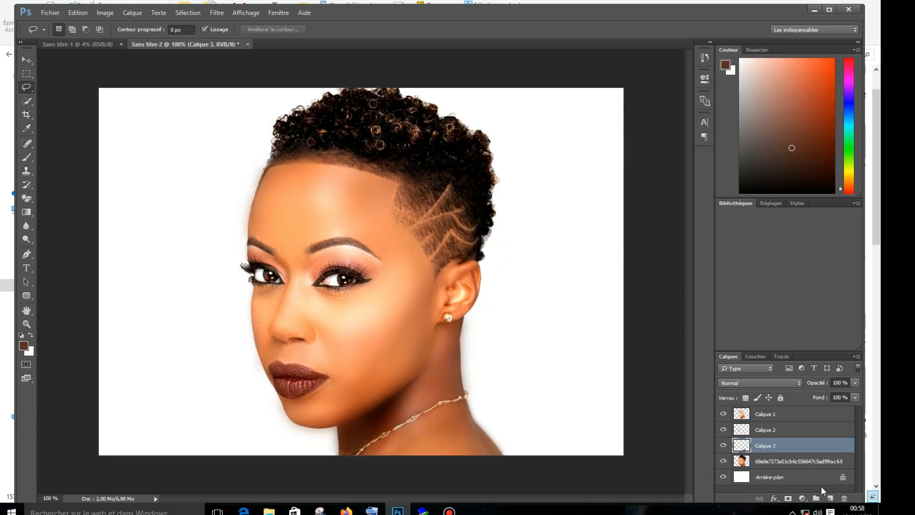
Hide the portrait layer and merge Calque 1, Calque 2 and Calque 3 into a single skin layer
click(724, 461)
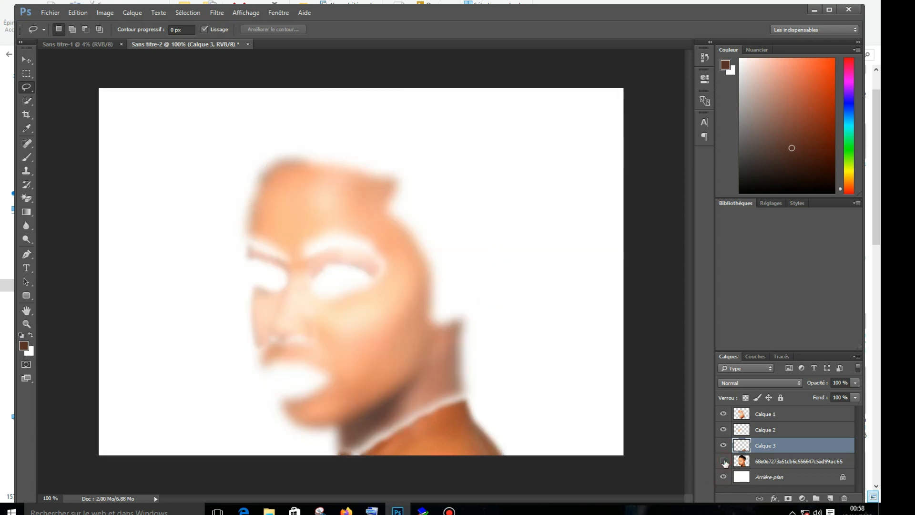
click(724, 461)
click(724, 461)
click(22, 58)
drag(166, 124, 568, 496)
right_click(784, 421)
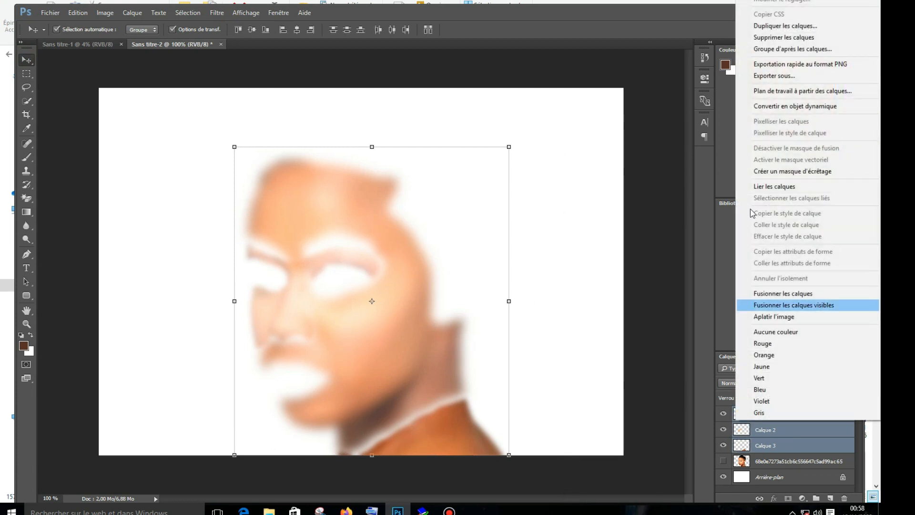
click(807, 293)
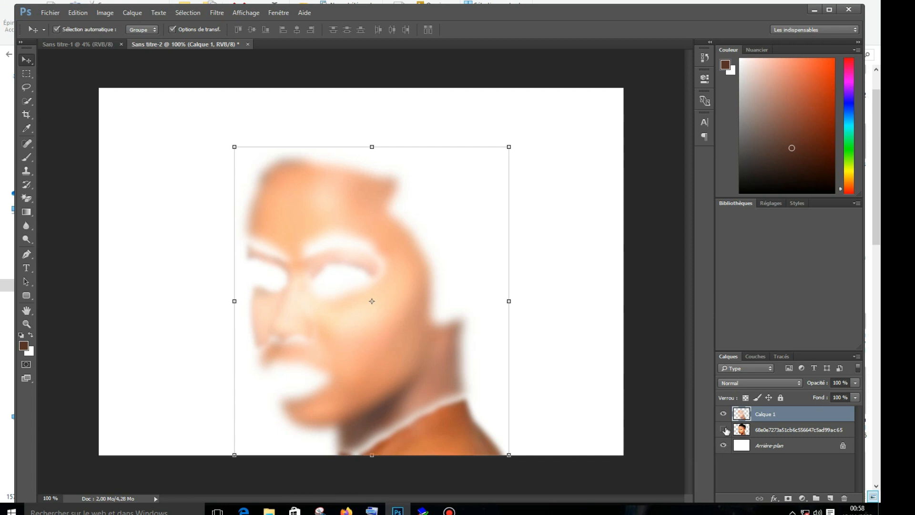
Show the portrait layer again beneath the merged skin layer and clear the layer selection
click(725, 430)
click(58, 195)
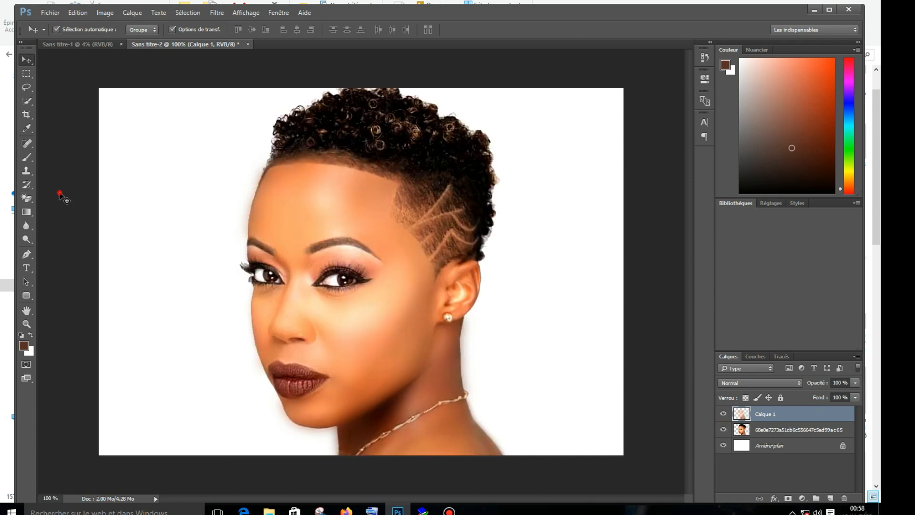
click(773, 418)
click(103, 250)
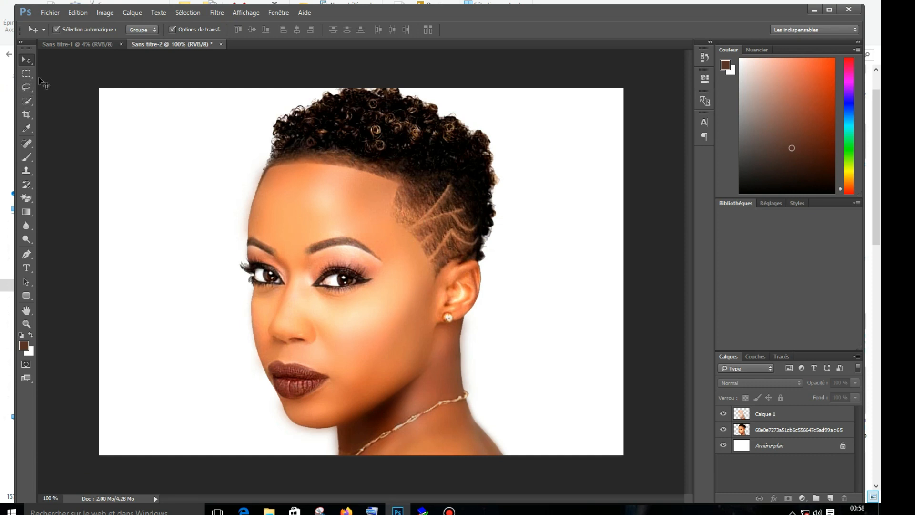
Outline the woman's left eyebrow on the portrait layer with the Magnetic Lasso
click(27, 87)
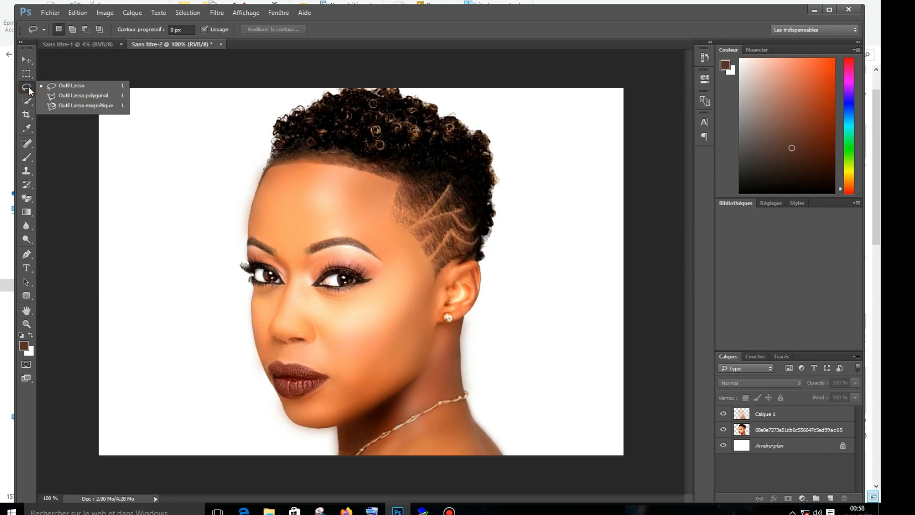
click(72, 105)
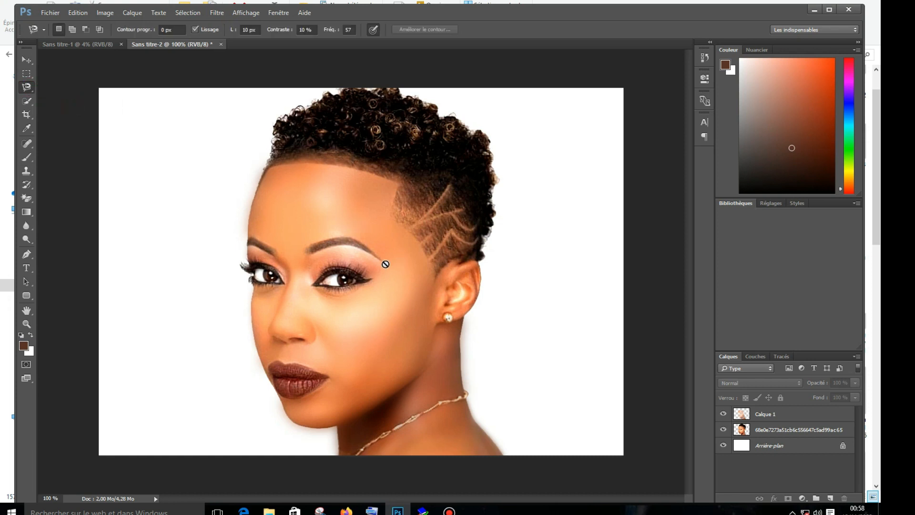
click(756, 433)
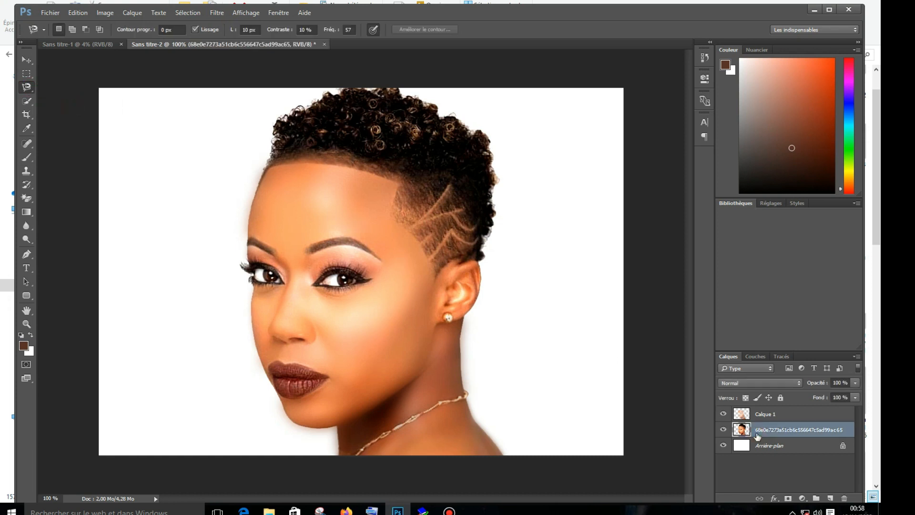
click(382, 262)
click(304, 255)
double_click(388, 267)
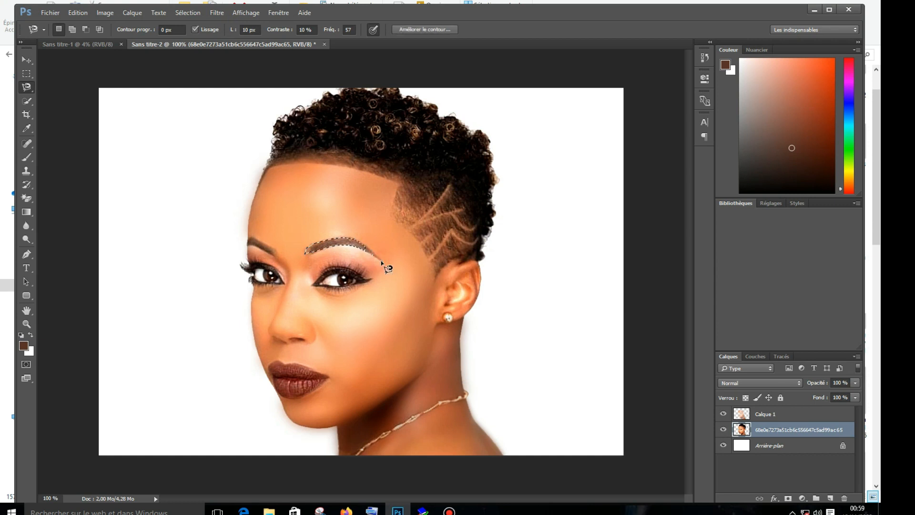
Try feathering the eyebrow selection by 8 pixels, and discard the selection
right_click(348, 243)
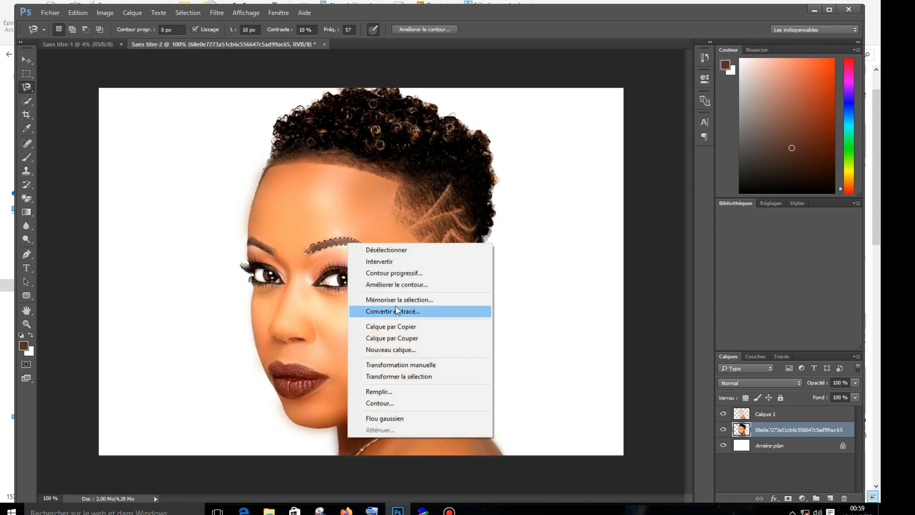
click(421, 277)
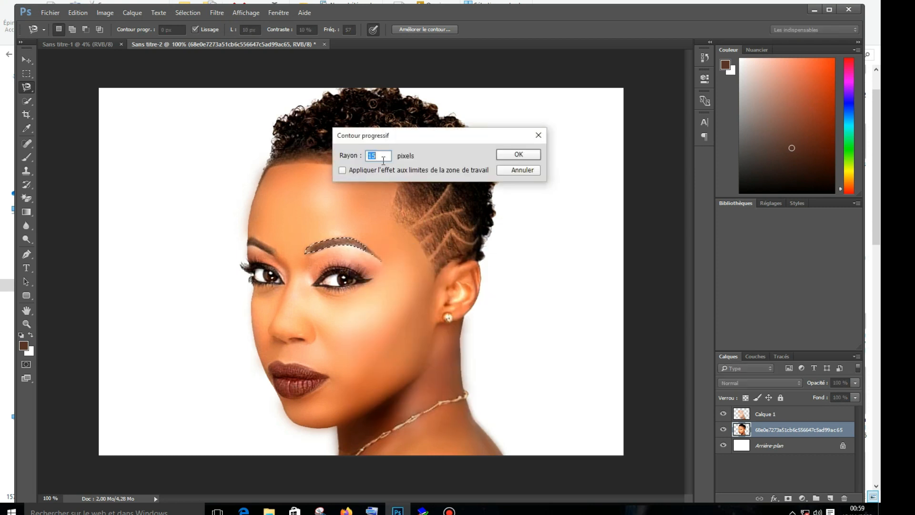
text(8)
click(511, 158)
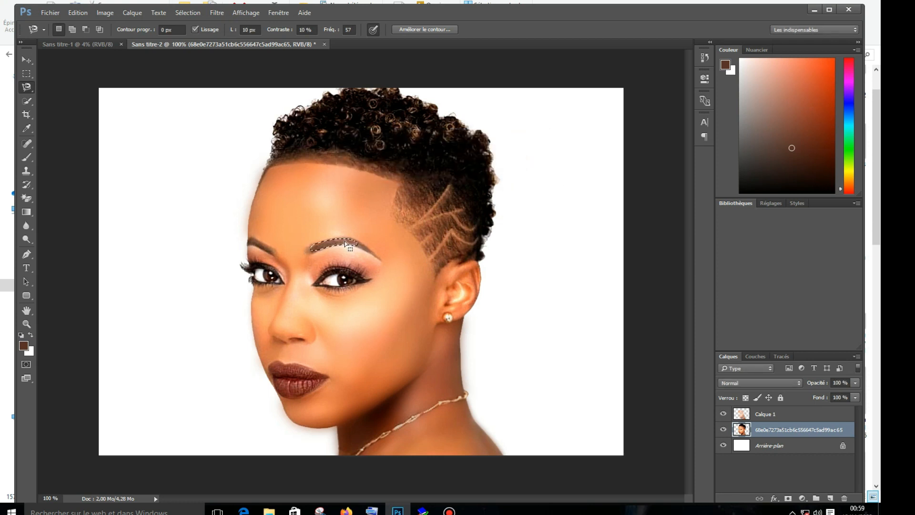
key(ctrl+d)
Retrace the woman's left eyebrow with the Magnetic Lasso, from its inner end to the tail and back
click(304, 250)
click(309, 256)
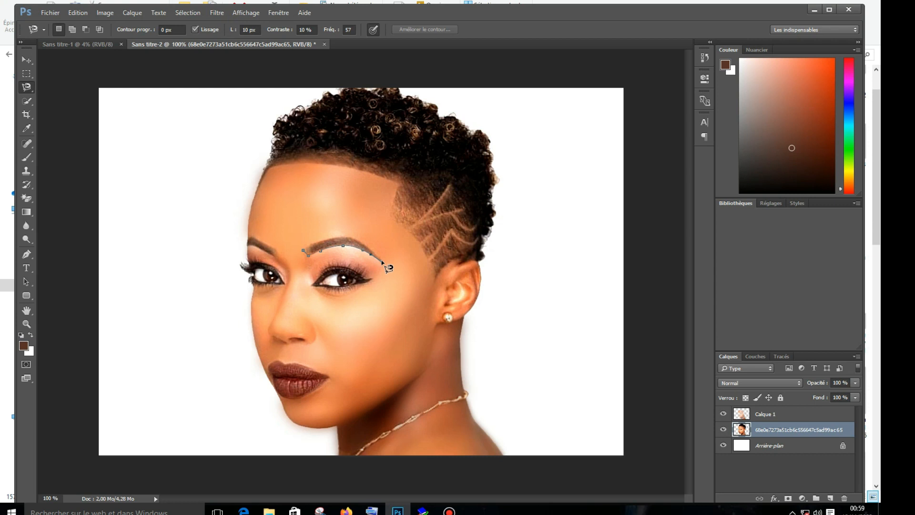
click(303, 250)
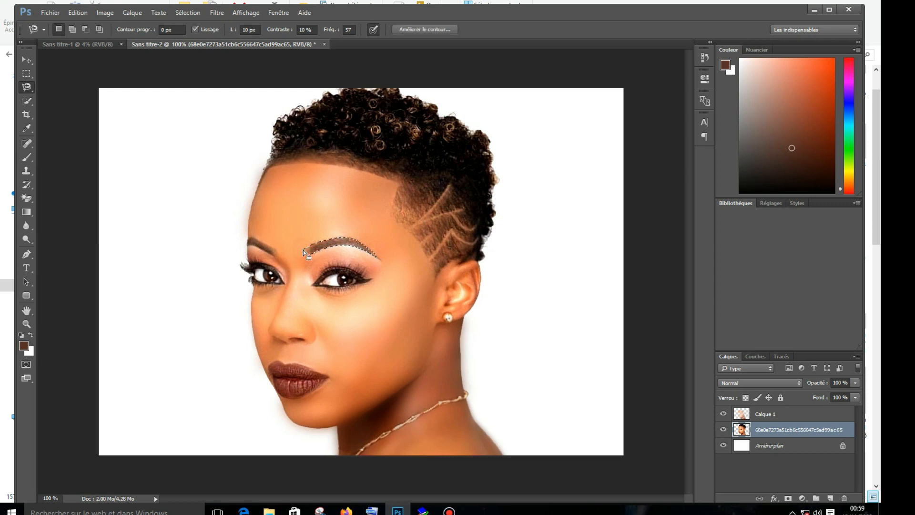
Darken the selected left eyebrow with a Selective Color correction on Reds, raising Magenta slightly and Black strongly
click(103, 13)
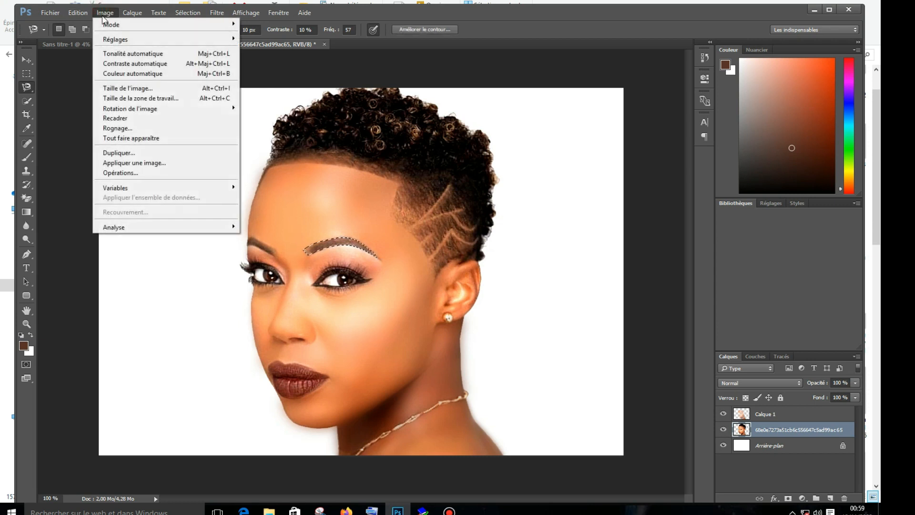
mouse_move(133, 39)
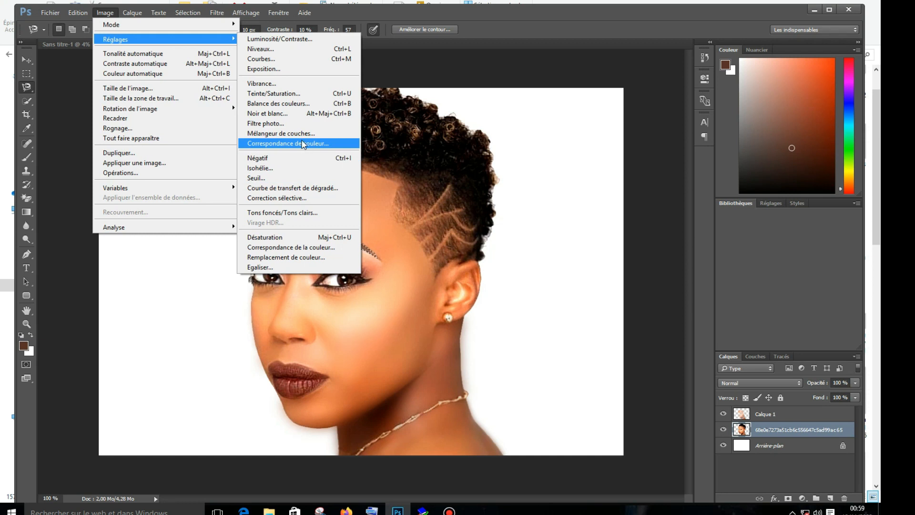
click(301, 198)
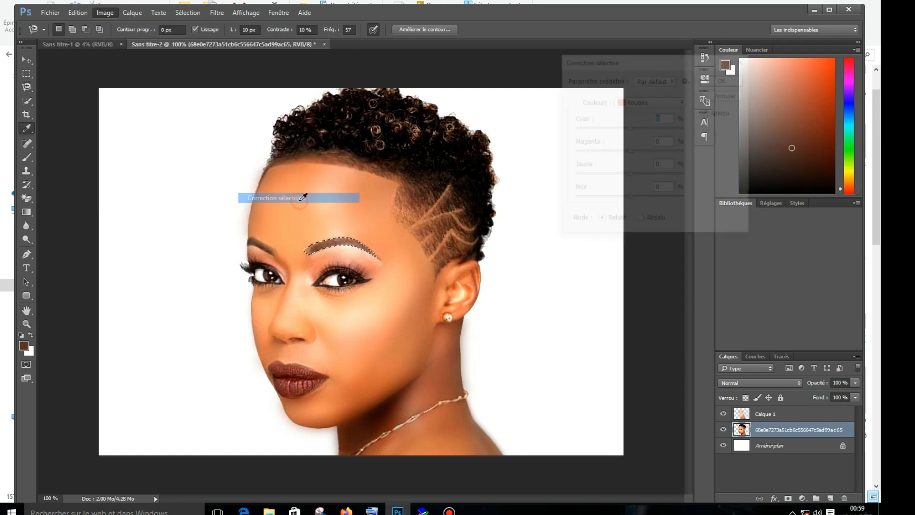
click(342, 240)
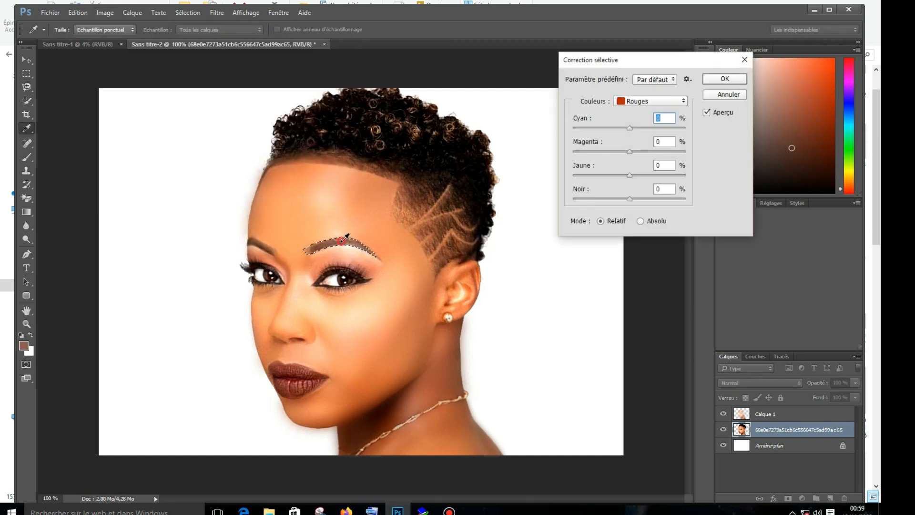
drag(630, 199, 651, 200)
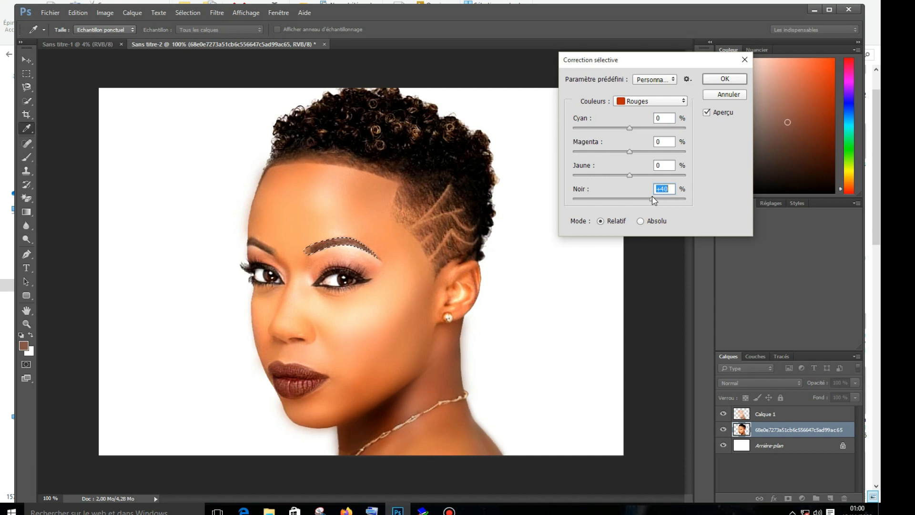
mouse_move(630, 152)
mouse_down()
mouse_move(621, 157)
mouse_move(638, 155)
mouse_up()
drag(662, 199, 684, 199)
click(730, 81)
Outline the woman's right eyebrow with the Magnetic Lasso
click(278, 254)
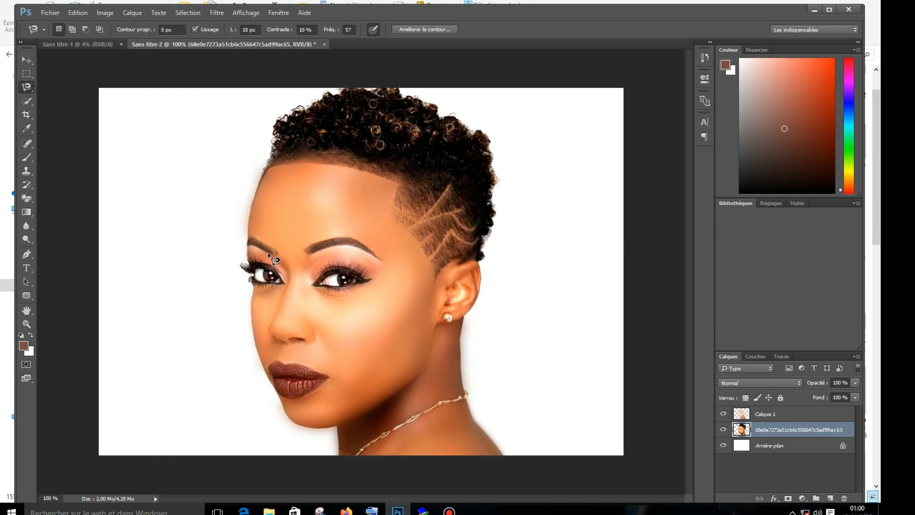
click(239, 246)
click(278, 254)
Darken the right eyebrow with a Selective Color correction setting Black to +70% in Reds, and deselect it
click(107, 12)
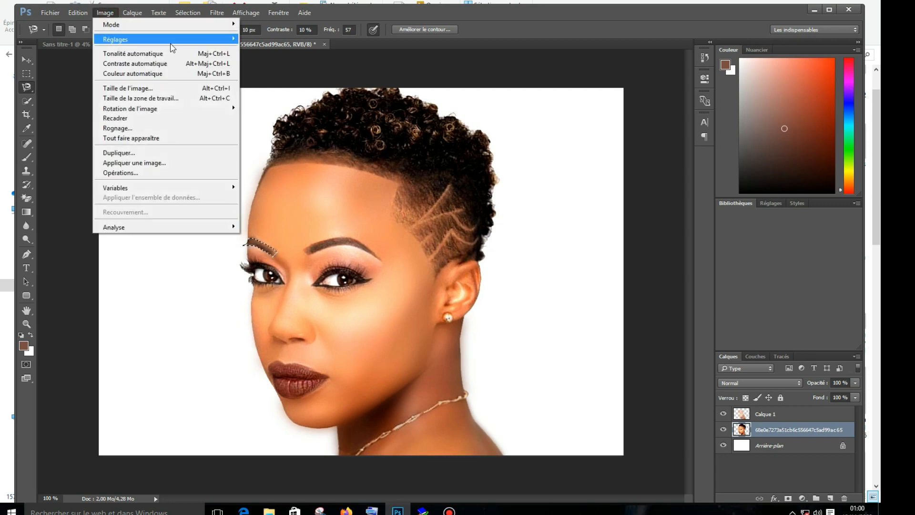
mouse_move(172, 44)
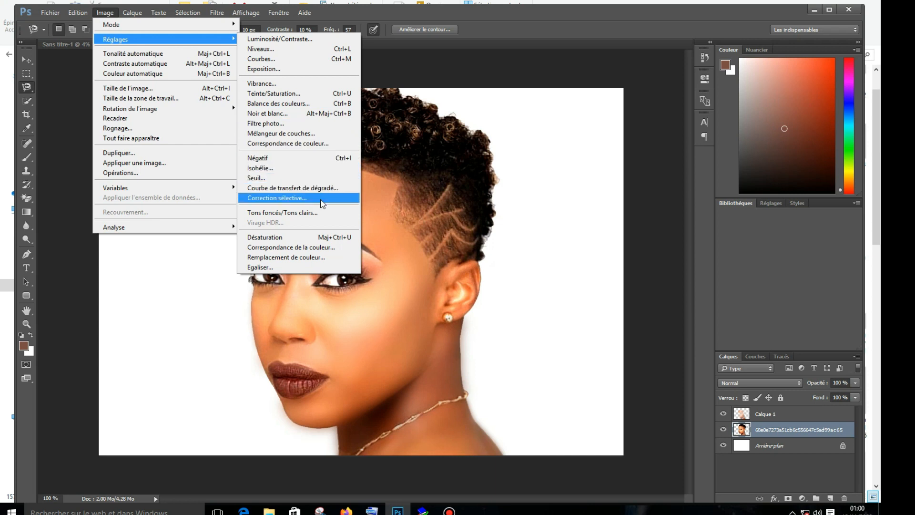
click(309, 204)
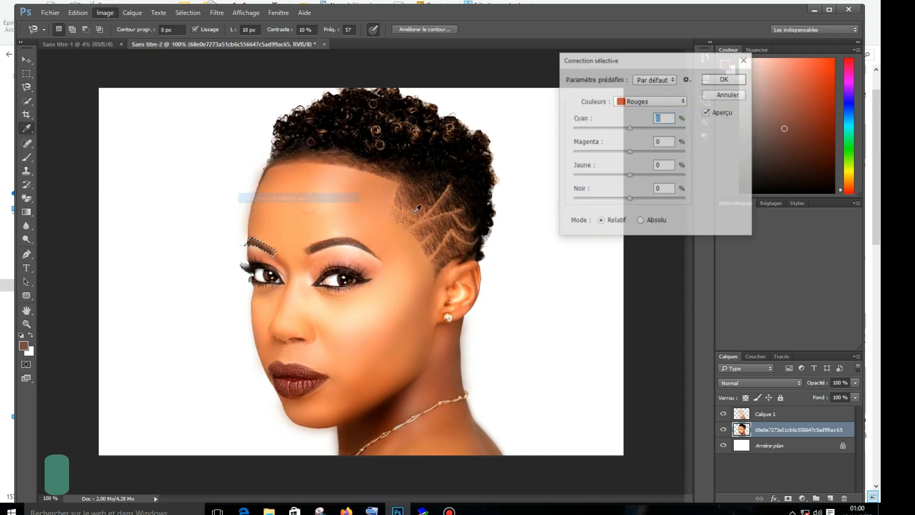
drag(628, 199, 663, 199)
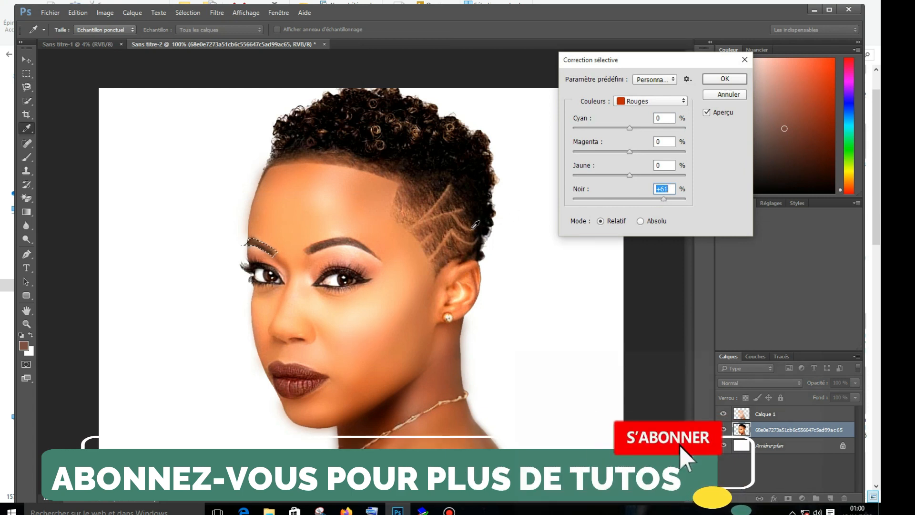
text(0)
click(263, 245)
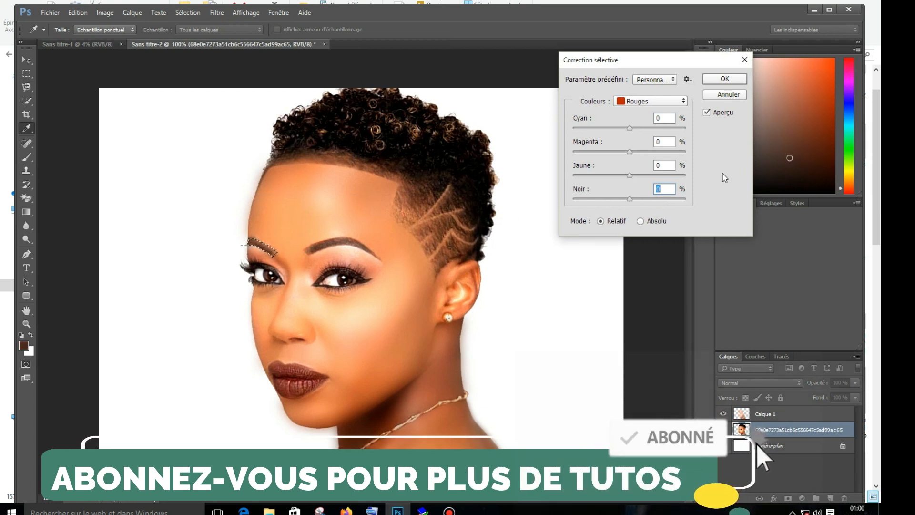
drag(630, 200, 670, 200)
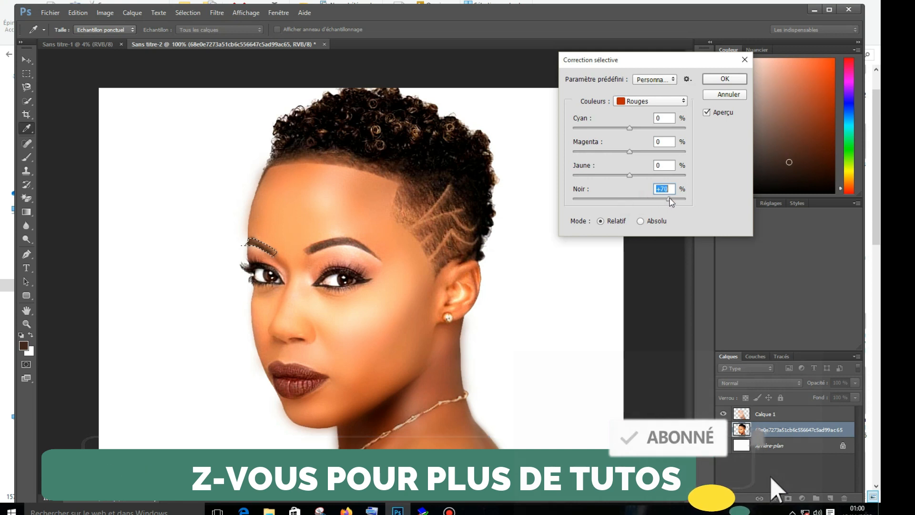
click(724, 79)
key(ctrl+d)
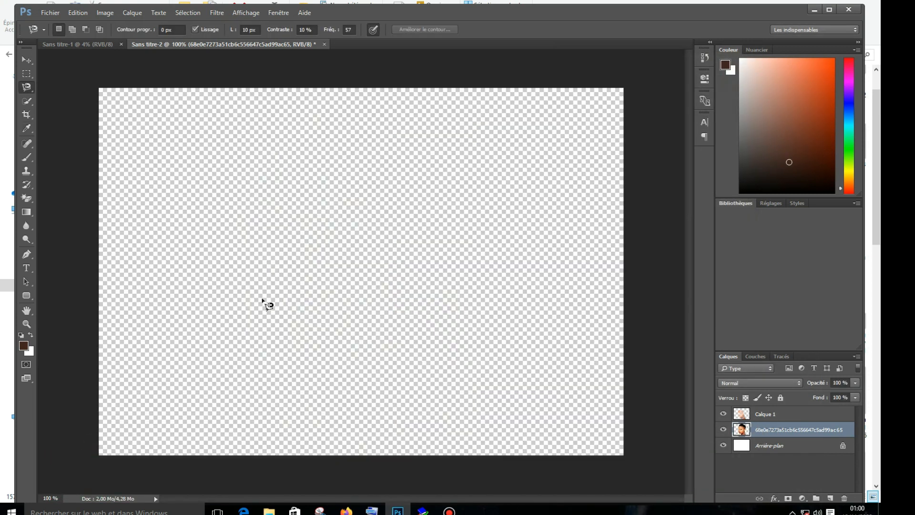
Merge the blurred skin layer Calque 1 with the portrait layer, keeping Arrière-plan separate
click(27, 59)
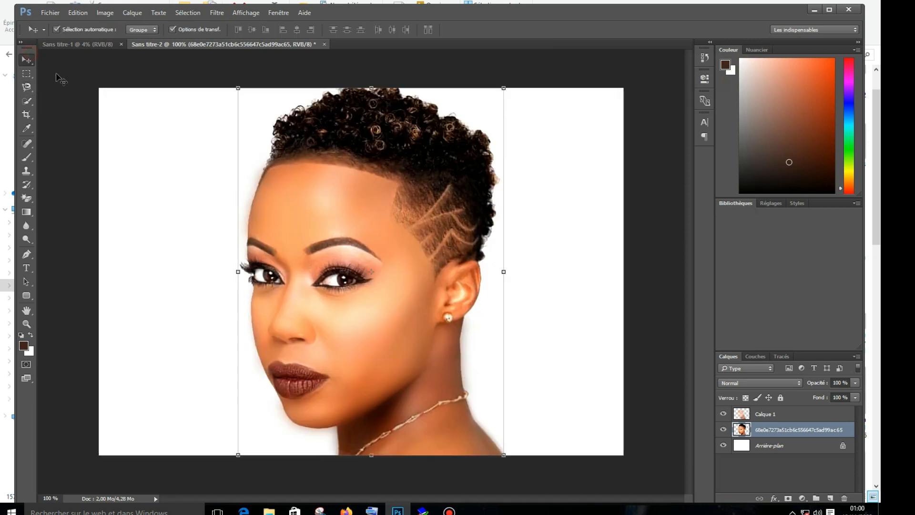
click(644, 247)
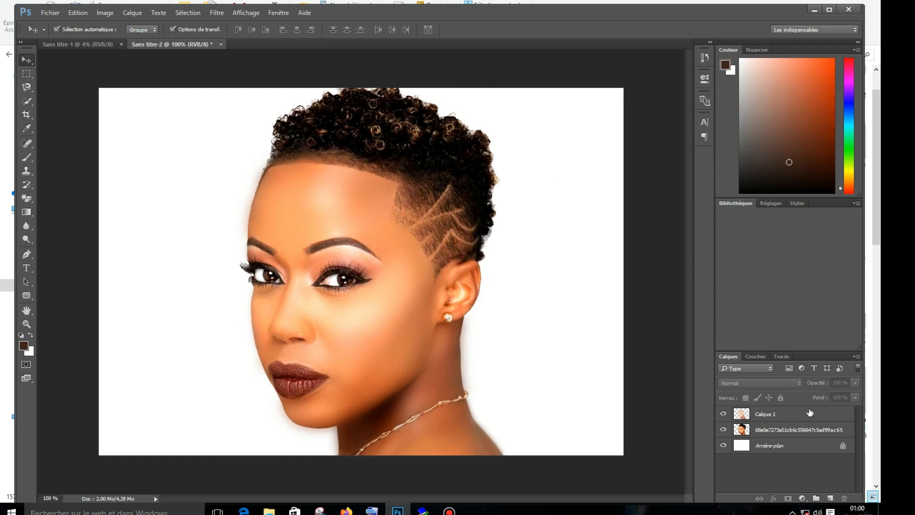
drag(583, 115, 162, 451)
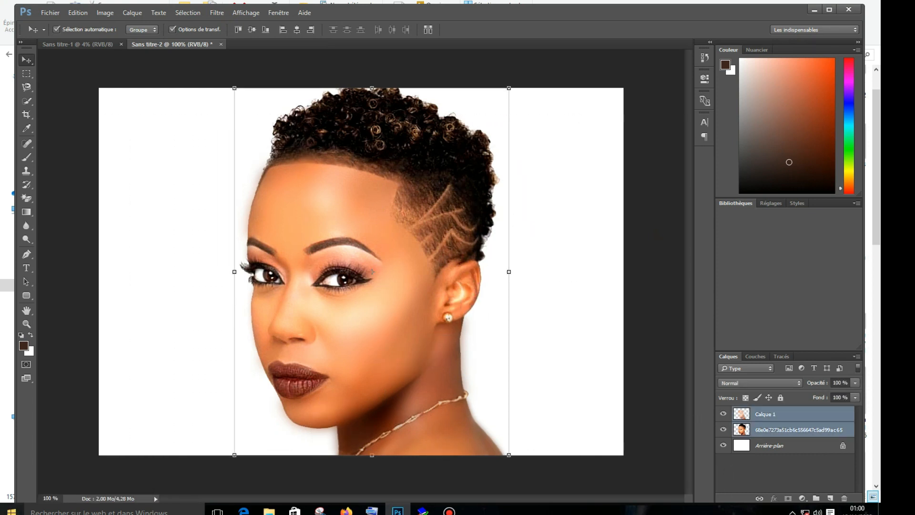
right_click(802, 418)
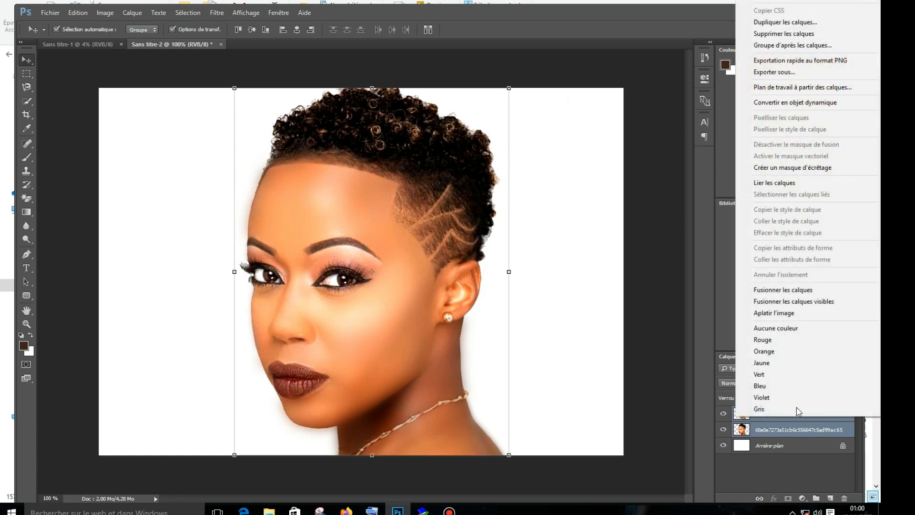
click(804, 290)
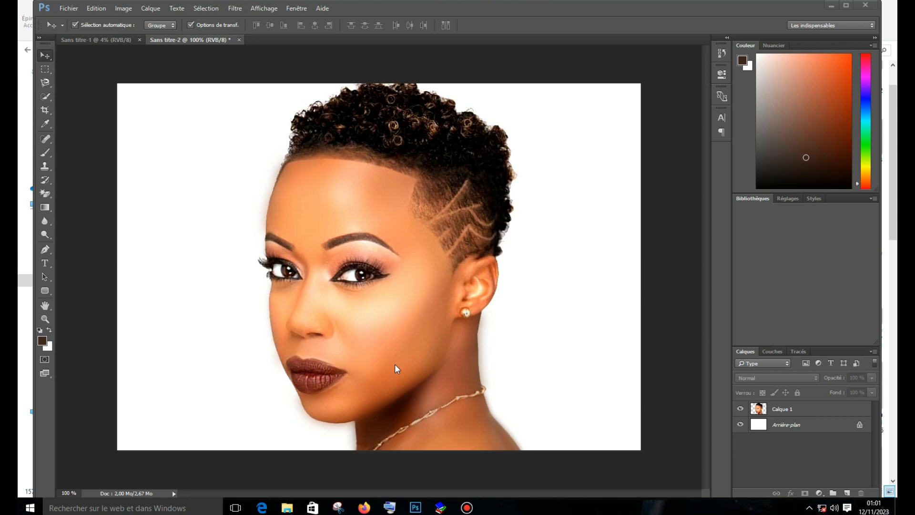
Outline the woman's lips on layer Calque 1 with the Magnetic Lasso
click(777, 409)
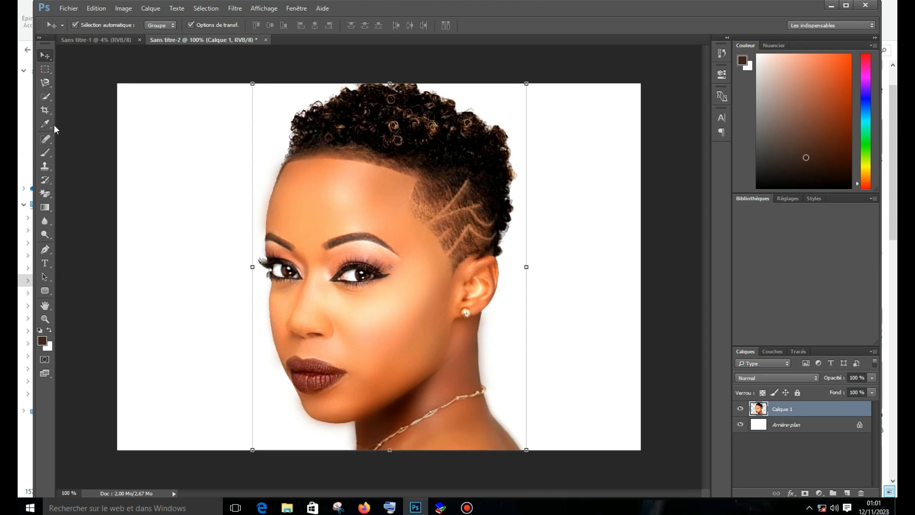
click(46, 82)
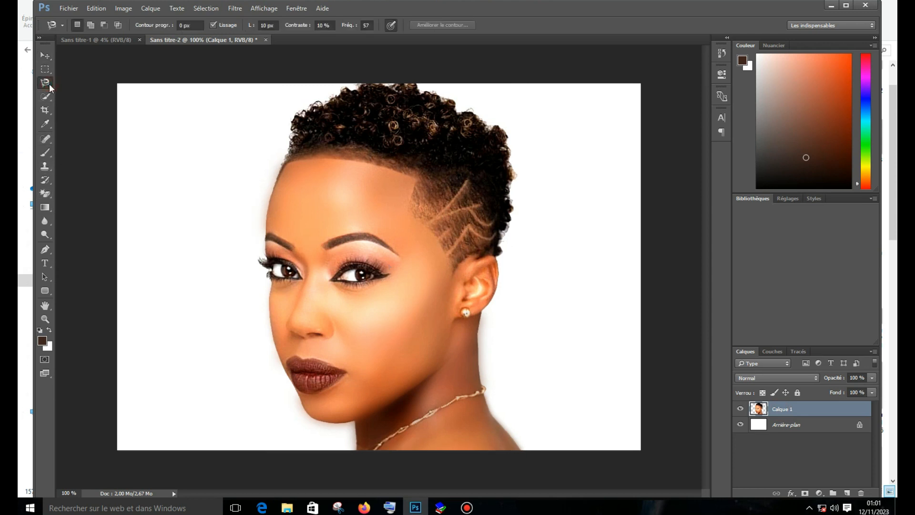
click(346, 372)
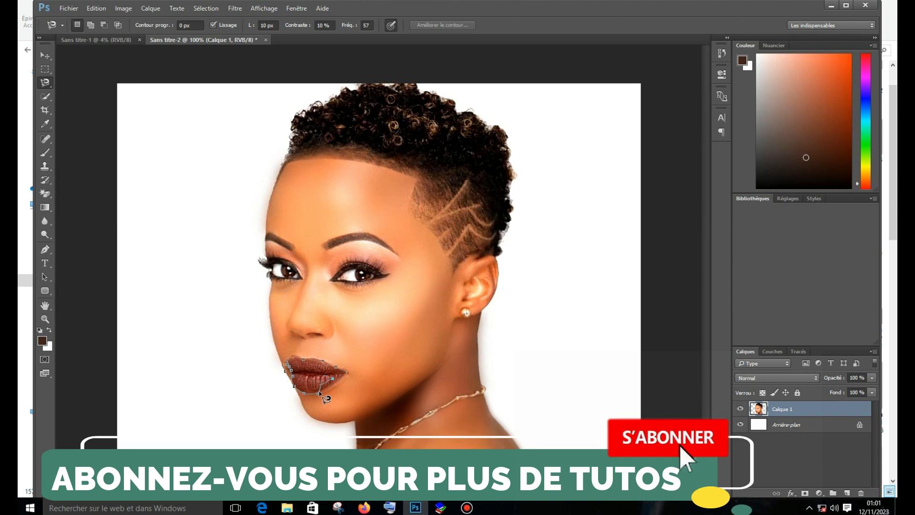
key(Escape)
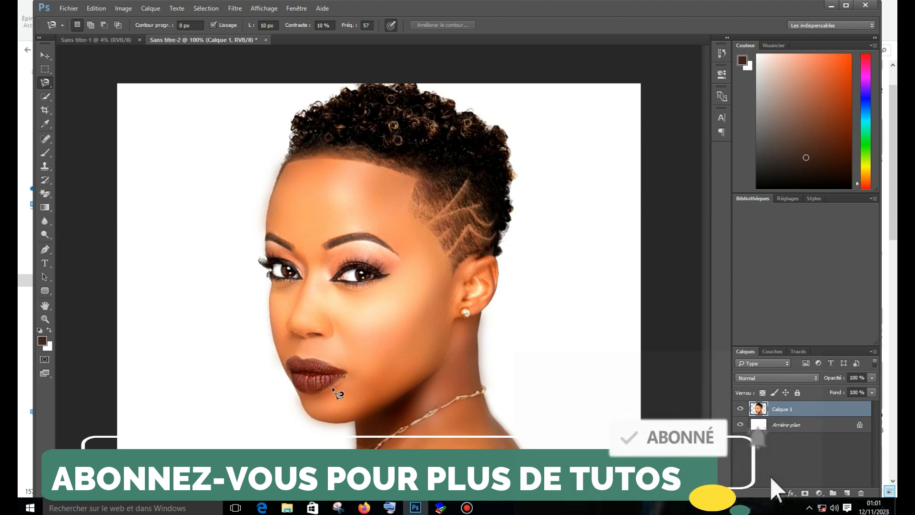
click(336, 384)
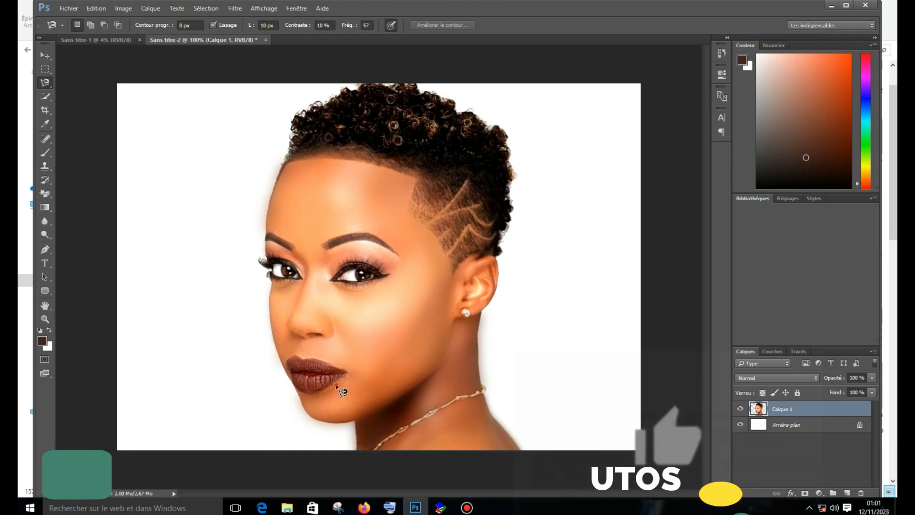
click(325, 391)
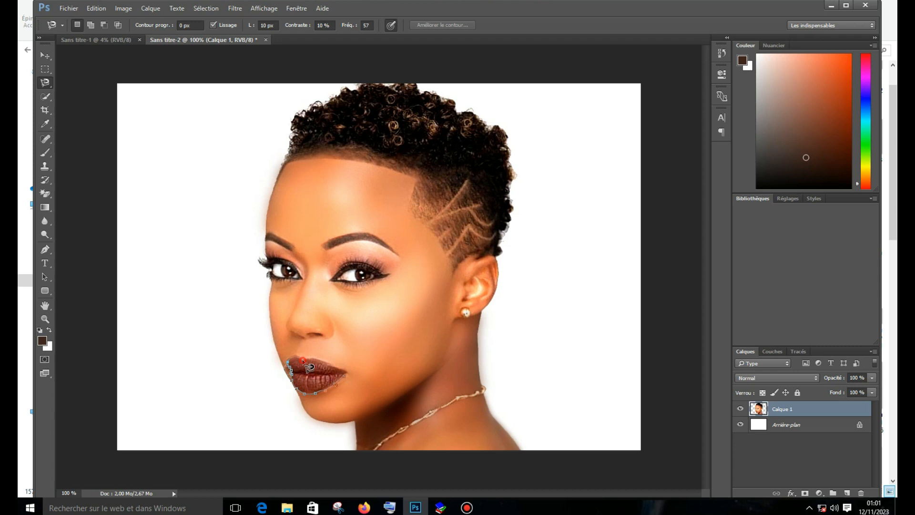
double_click(344, 378)
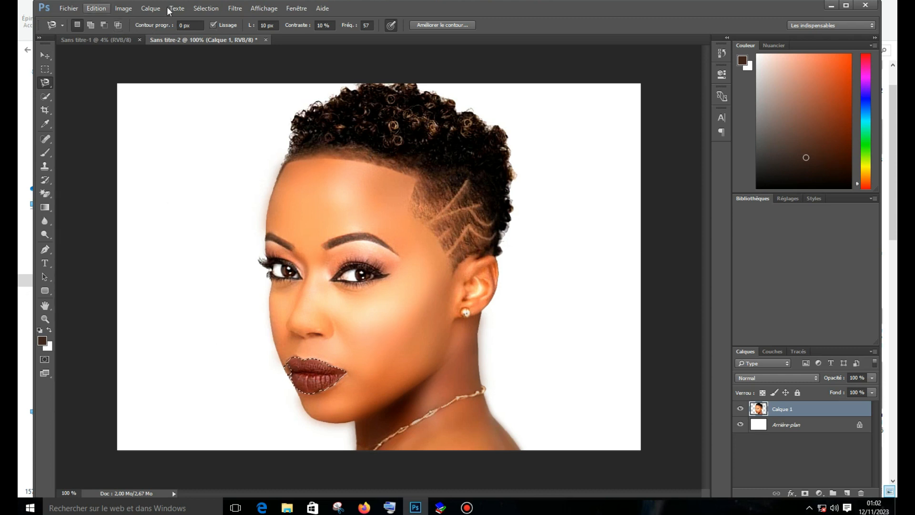
Recolour the selected lips with Hue/Saturation at Hue -30, Saturation +39 and Lightness -8, and deselect them
click(128, 9)
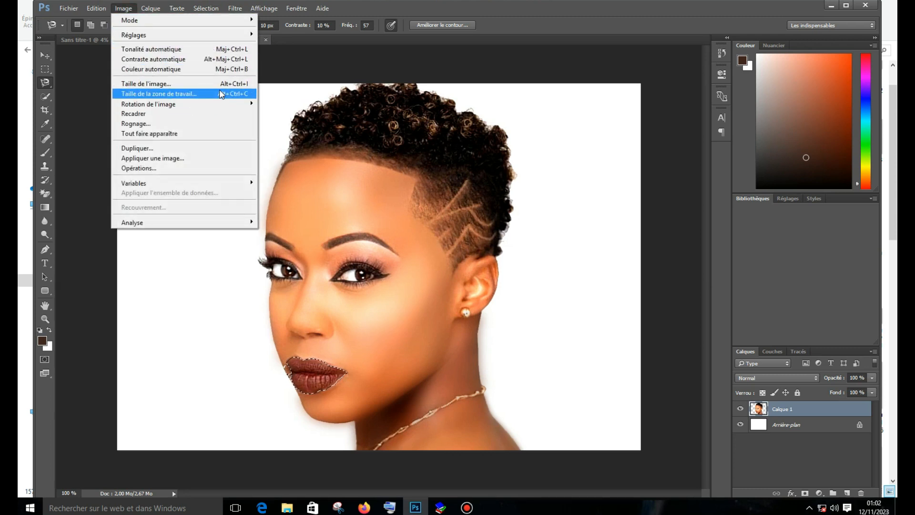
mouse_move(190, 35)
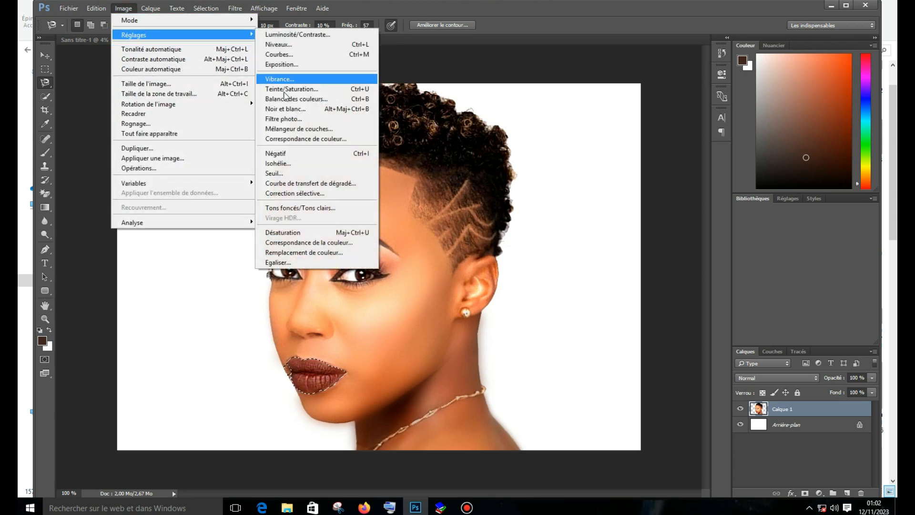
click(328, 89)
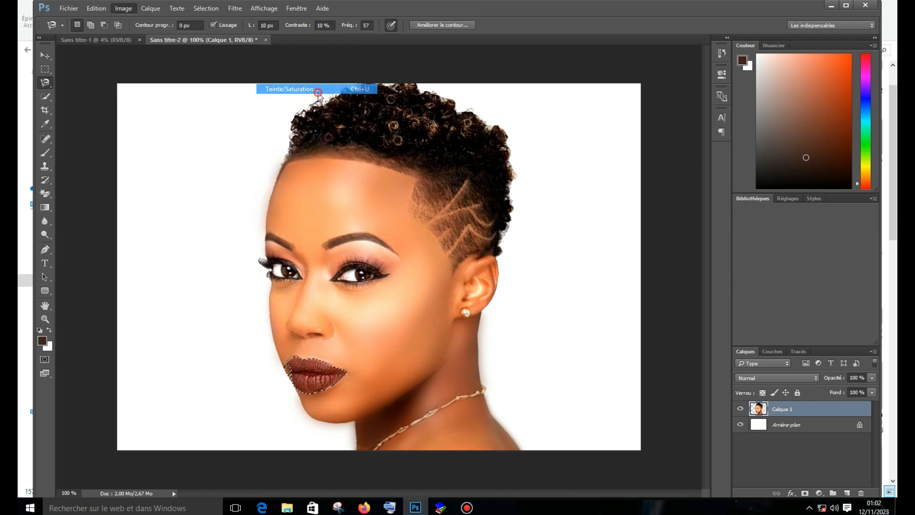
drag(604, 137, 624, 172)
drag(617, 137, 594, 137)
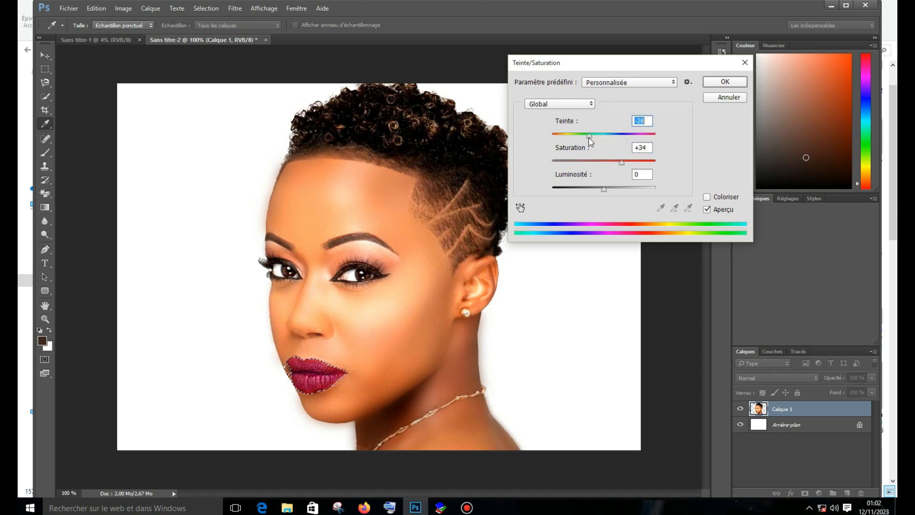
drag(622, 163, 602, 193)
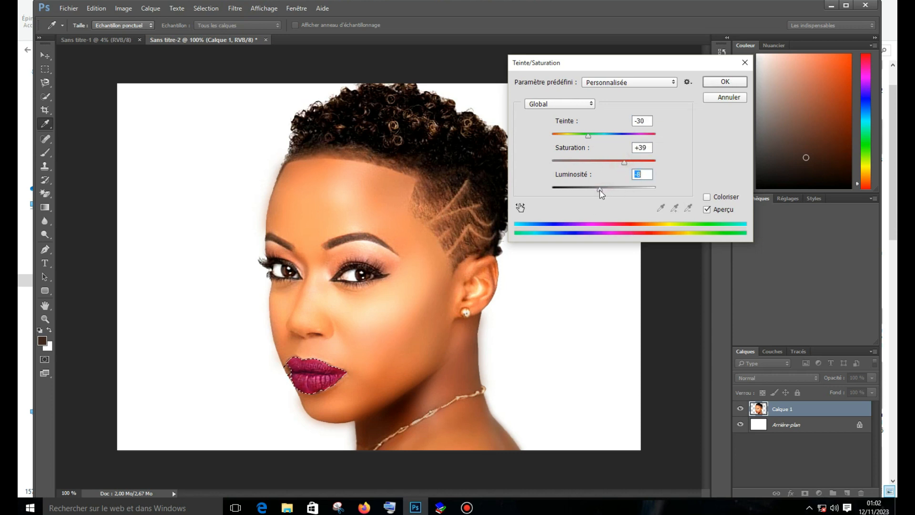
key(Return)
key(l)
key(ctrl+d)
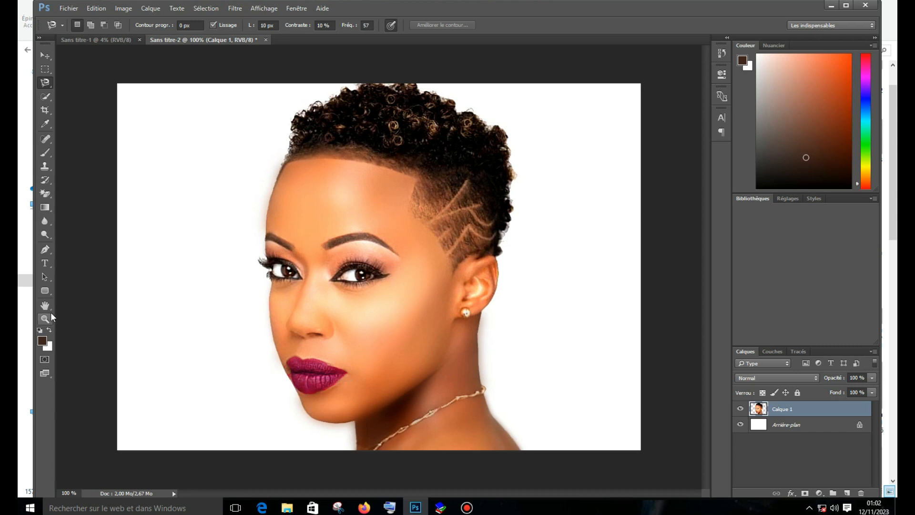
Undo the lips' Hue/Saturation recolouring and clear the lip selection
click(43, 56)
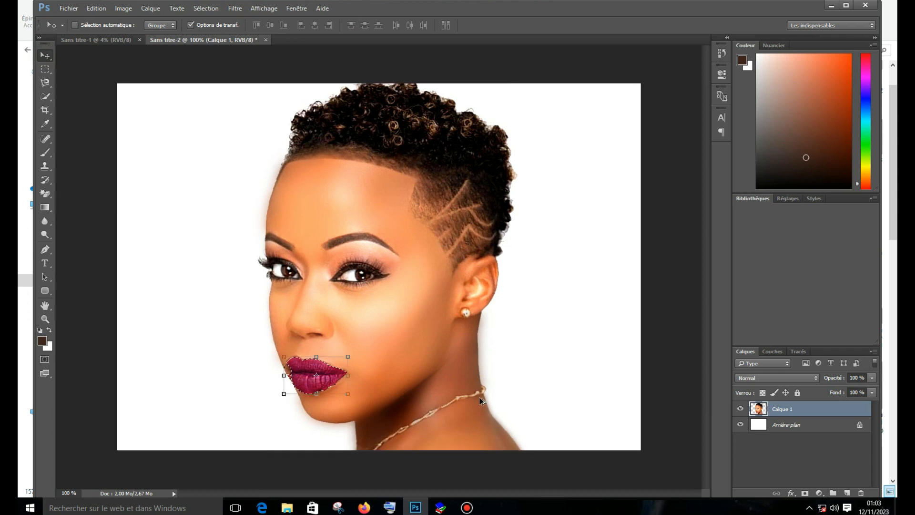
key(ctrl+alt+z)
key(ctrl+d)
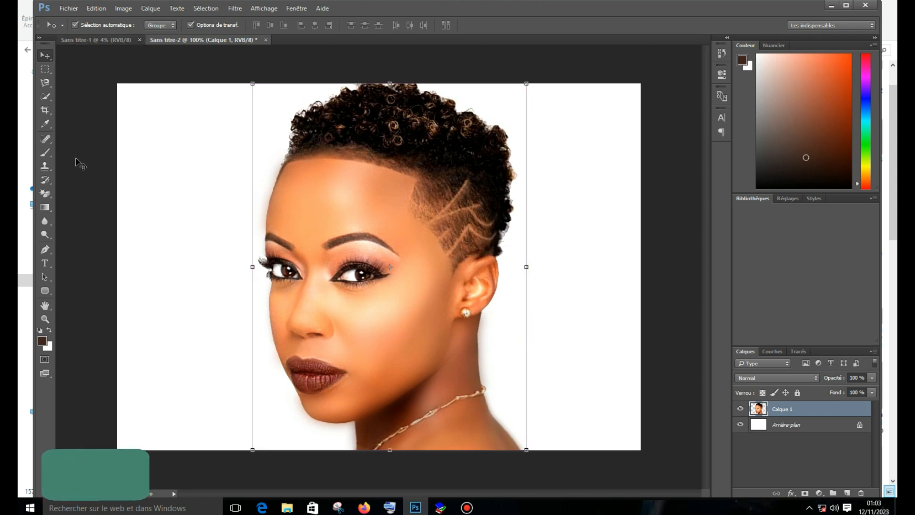
Adjust the Exposure of the portrait layer Calque 1 to Exposure -0.02, Offset -0.0225 and Gamma Correction 0.92, and deselect the layer
click(128, 9)
mouse_move(237, 35)
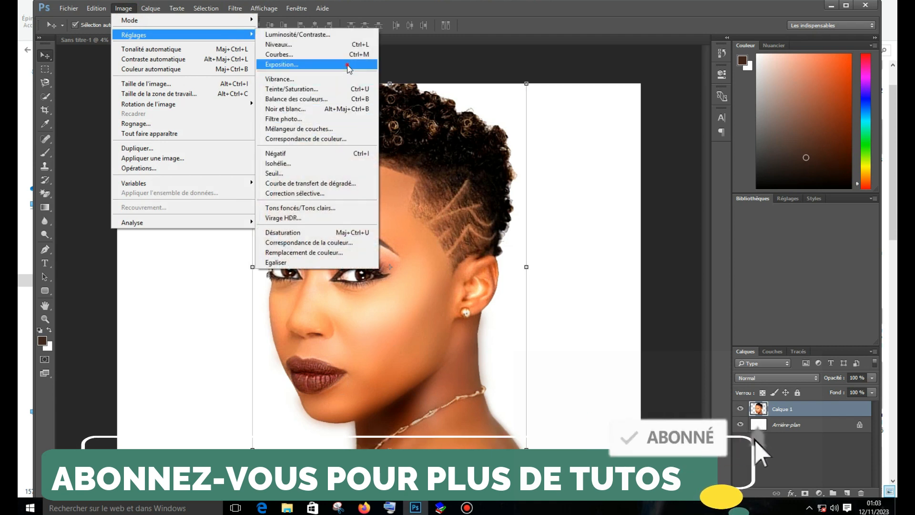
click(345, 65)
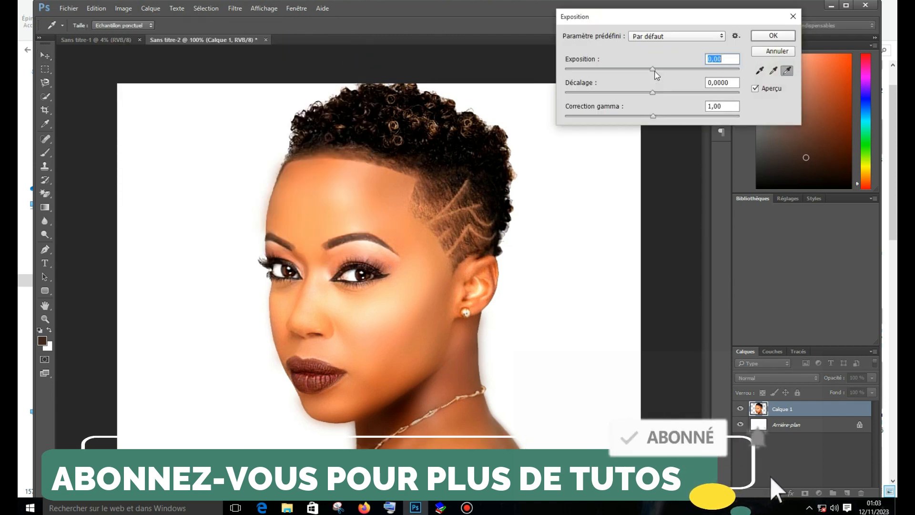
drag(653, 69, 655, 70)
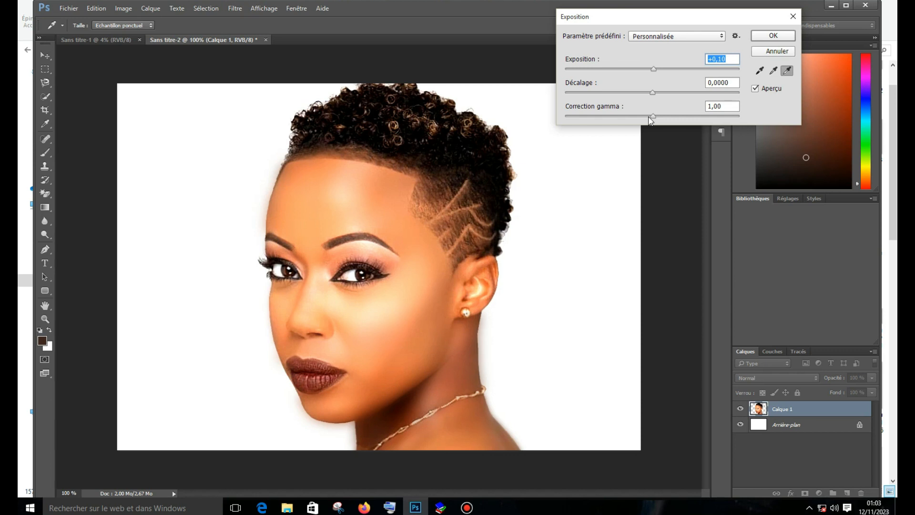
drag(654, 117, 669, 119)
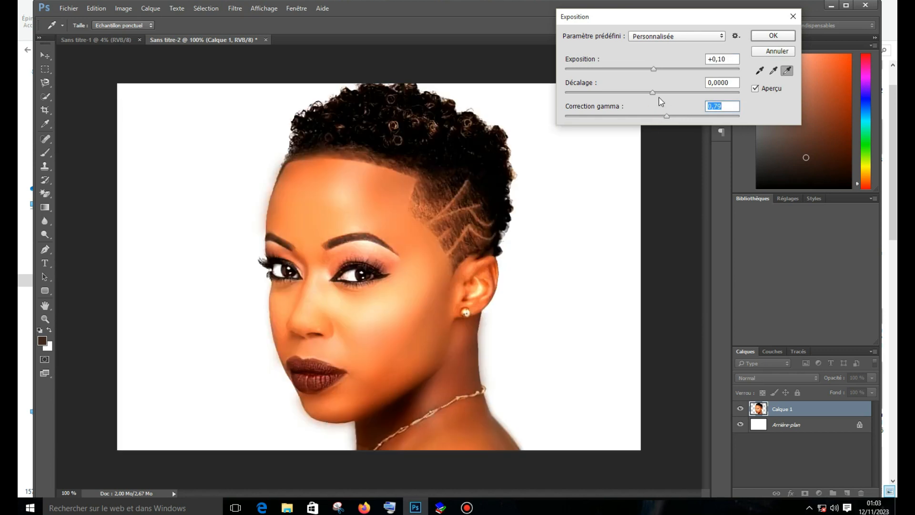
drag(653, 94, 652, 97)
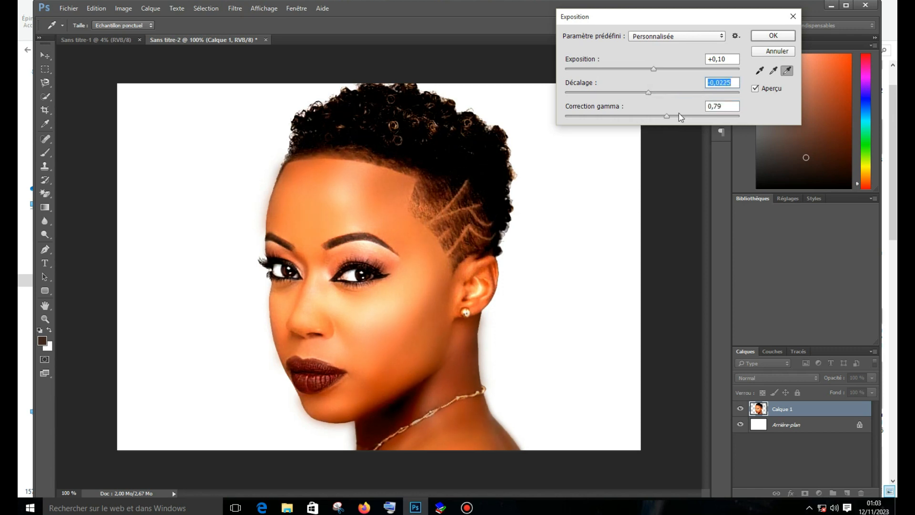
drag(668, 117, 663, 121)
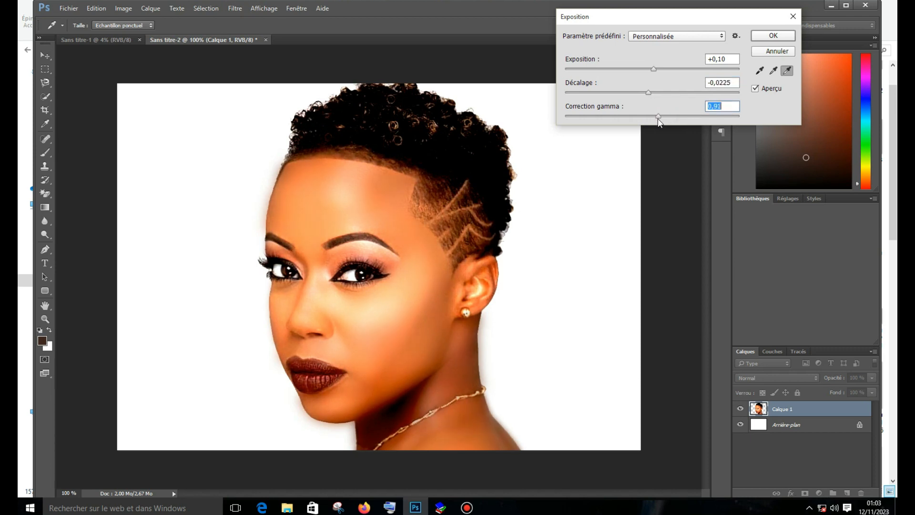
drag(656, 72, 654, 73)
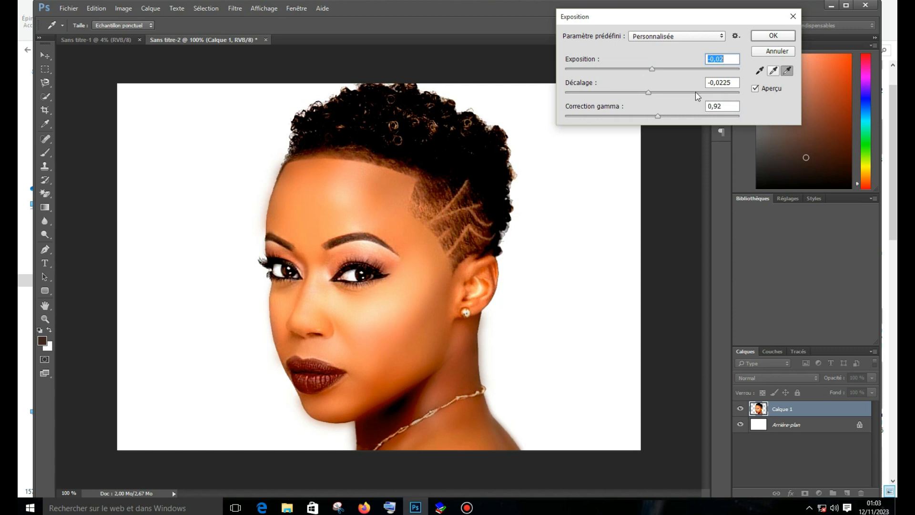
click(786, 37)
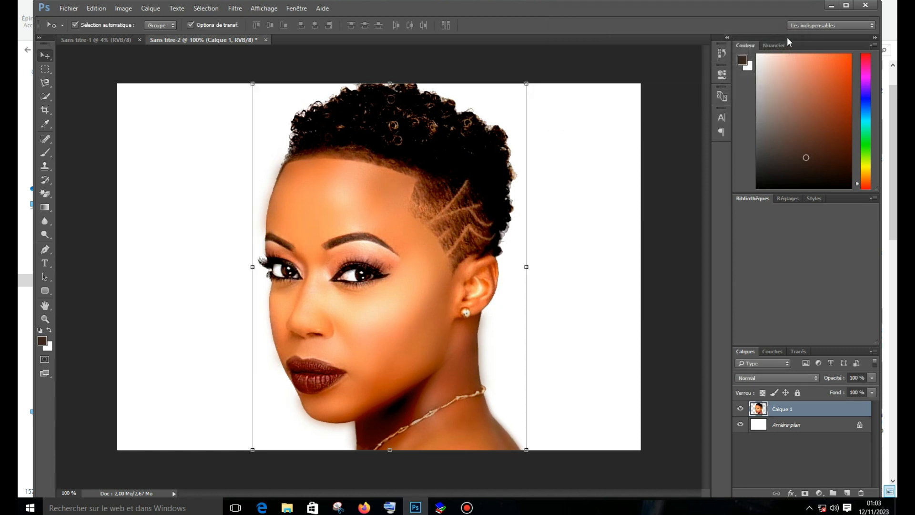
click(667, 202)
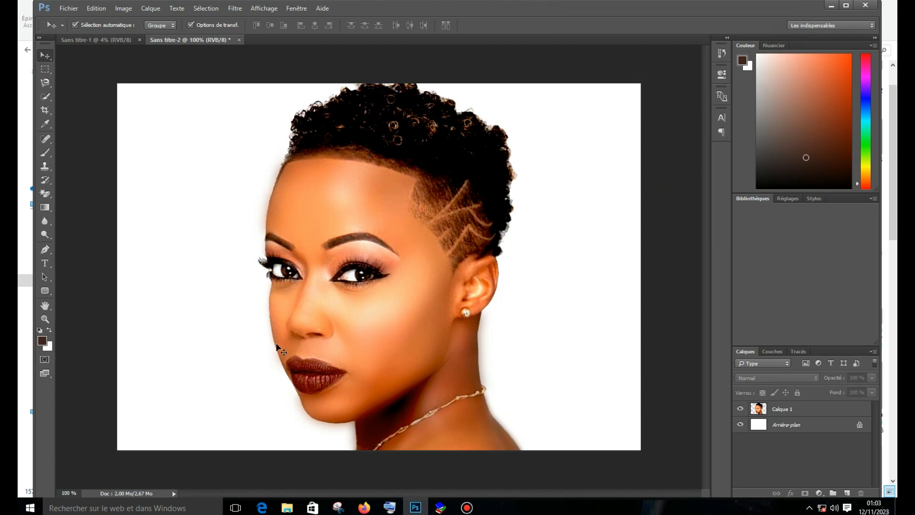